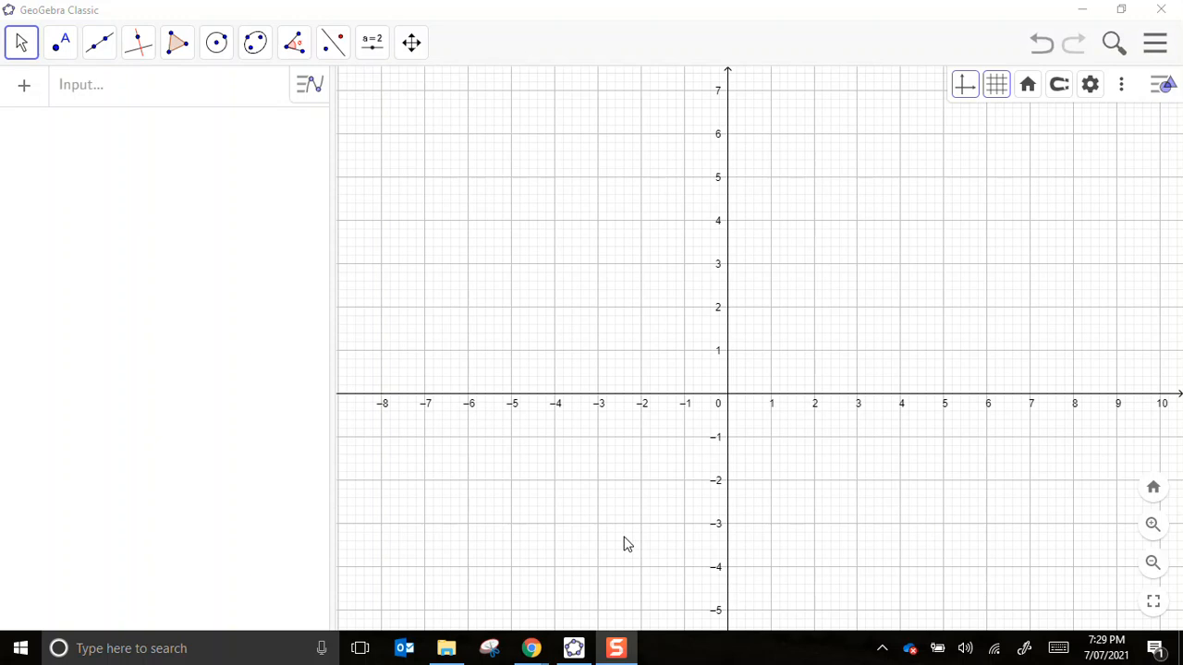
# Step: Insert the image FernvaleSS.PNG from the OneDrive folder 10 Pre General into the graphics view
pyautogui.click(373, 49)
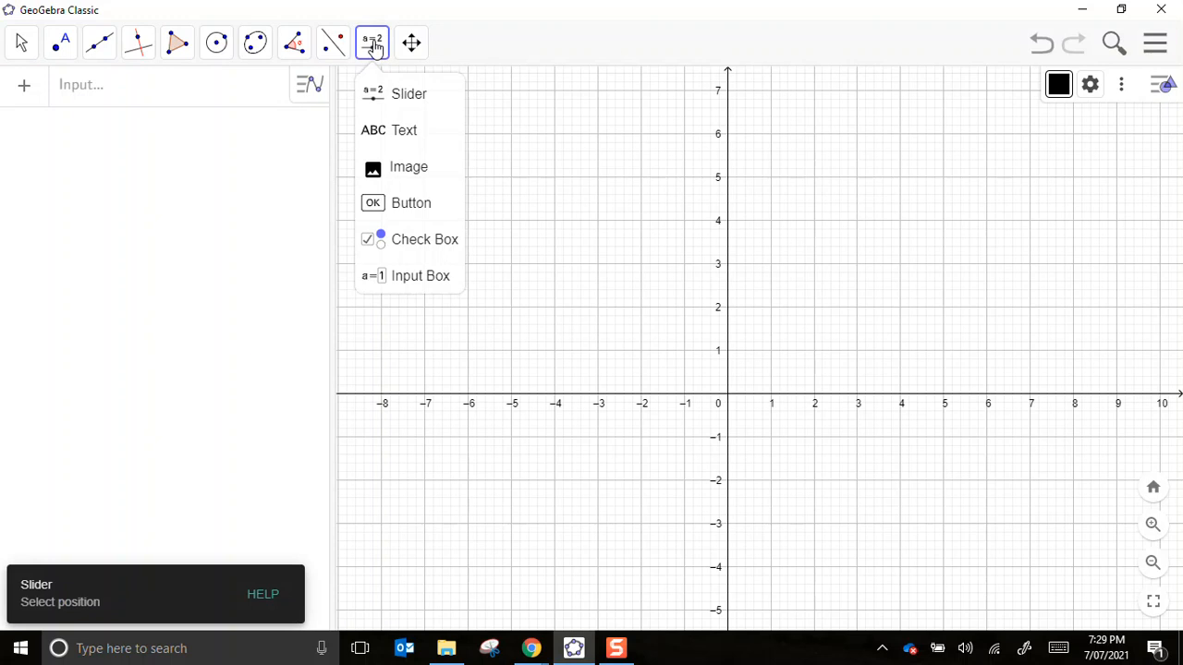
pyautogui.click(408, 169)
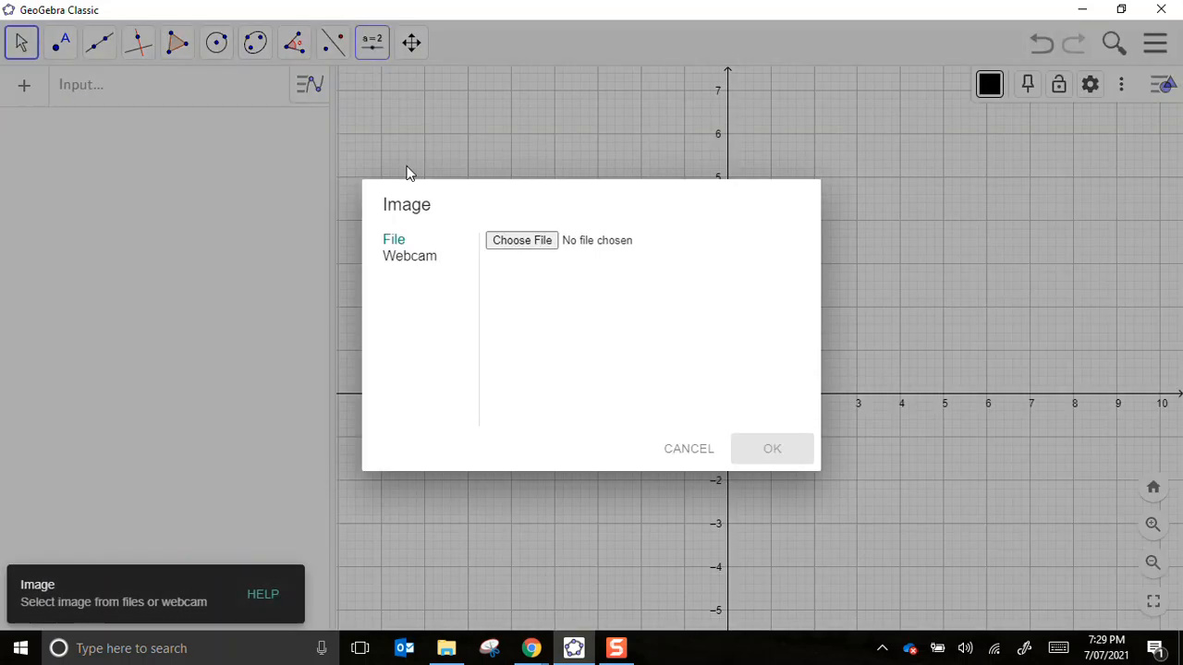
pyautogui.click(520, 242)
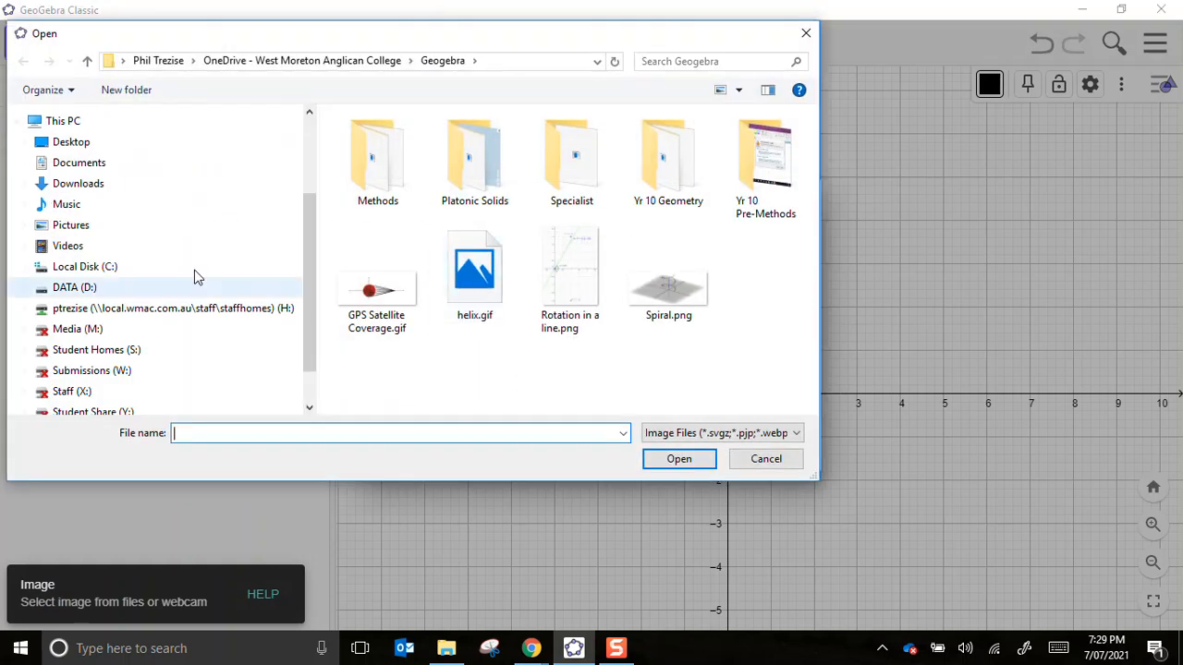
pyautogui.click(103, 156)
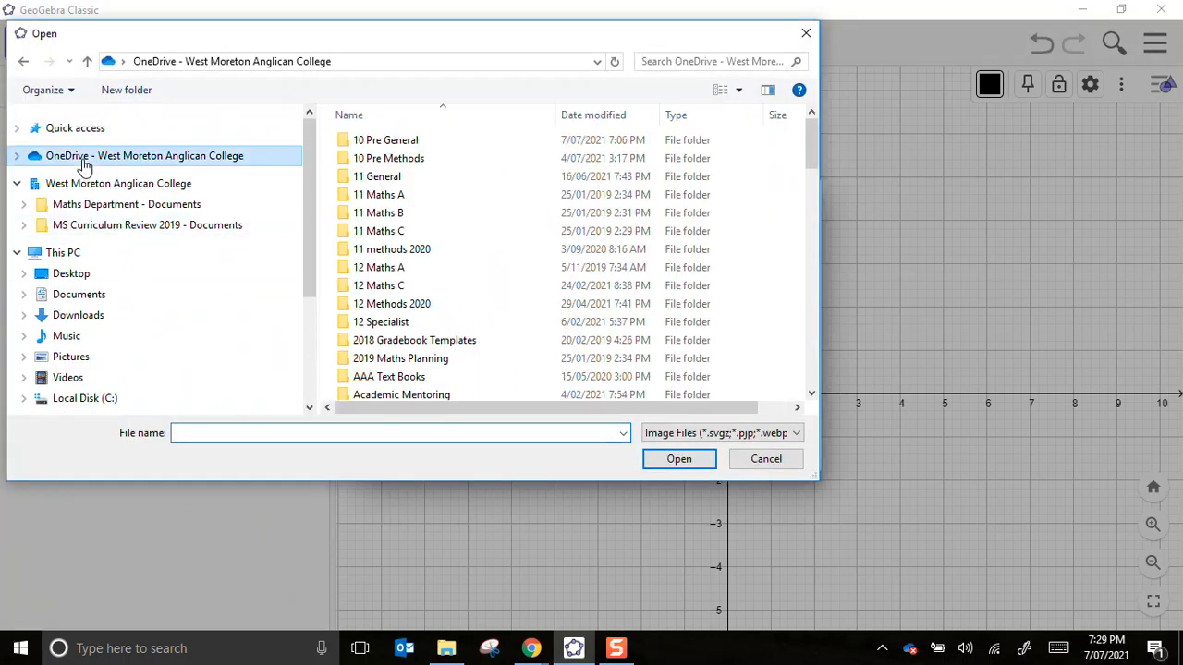
pyautogui.doubleClick(400, 146)
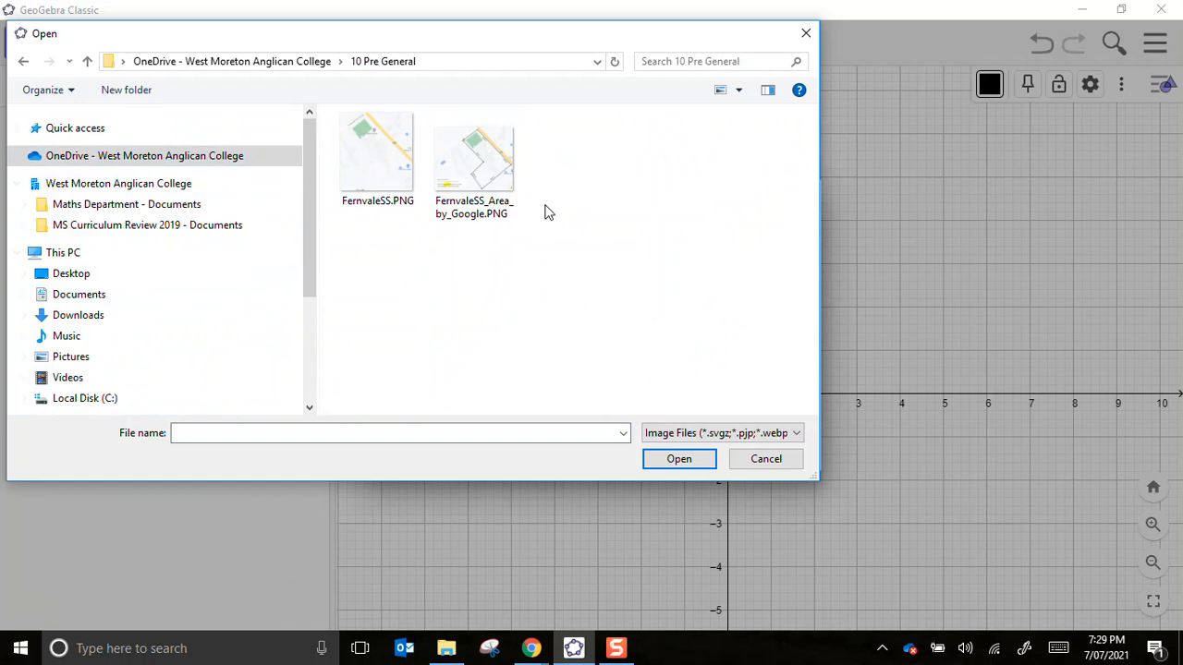
pyautogui.click(377, 157)
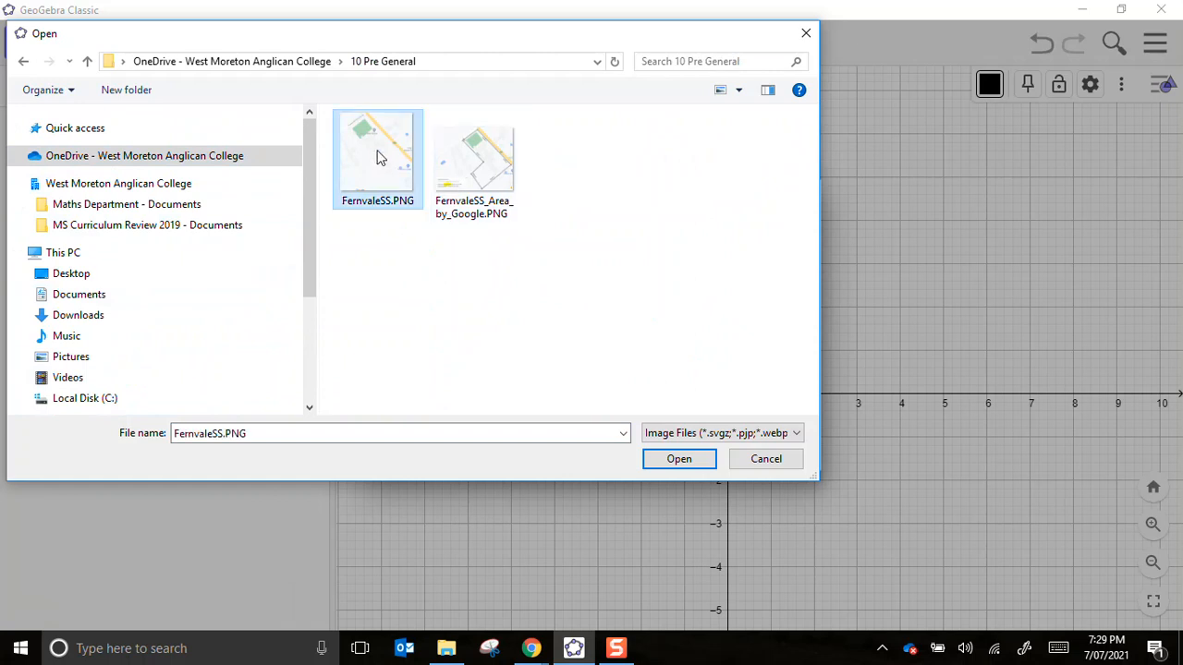
pyautogui.click(678, 460)
pyautogui.click(756, 459)
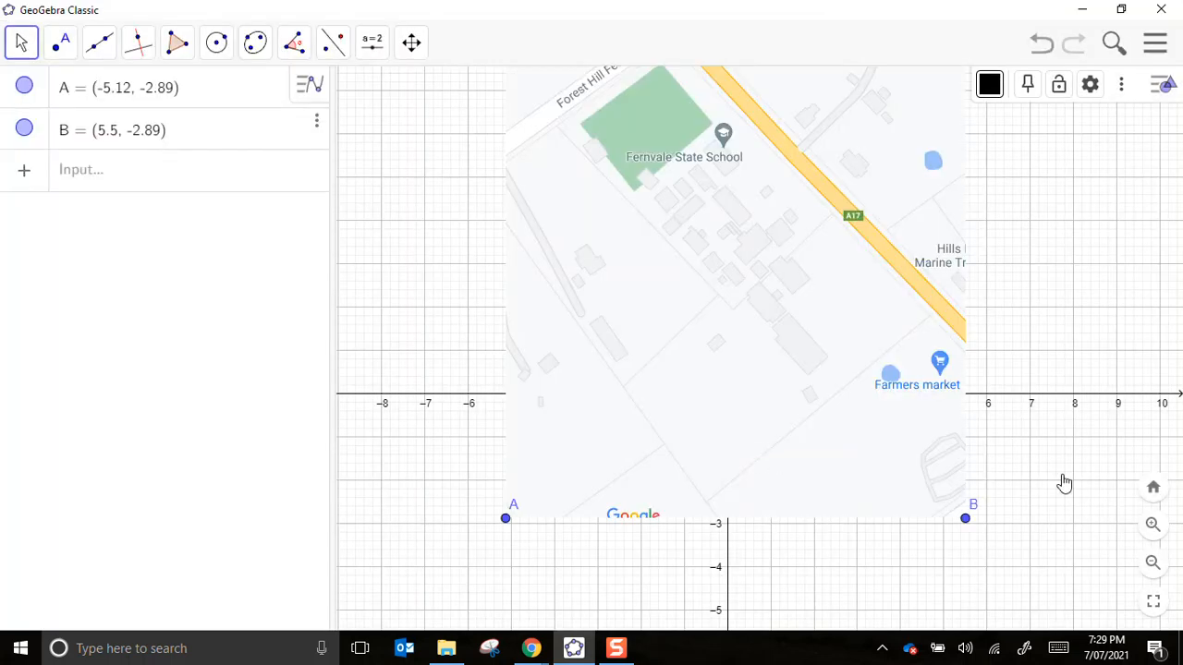
# Step: Lock the inserted map image in place
pyautogui.moveTo(1085, 256); pyautogui.dragTo(1024, 304)
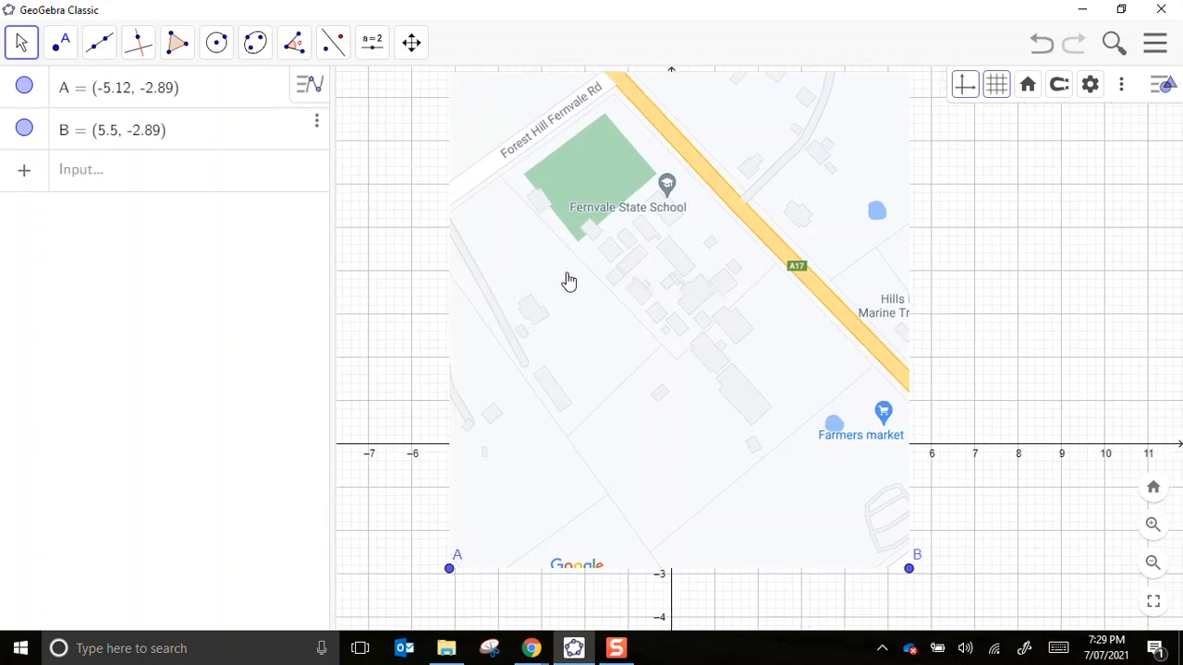
pyautogui.rightClick(706, 283)
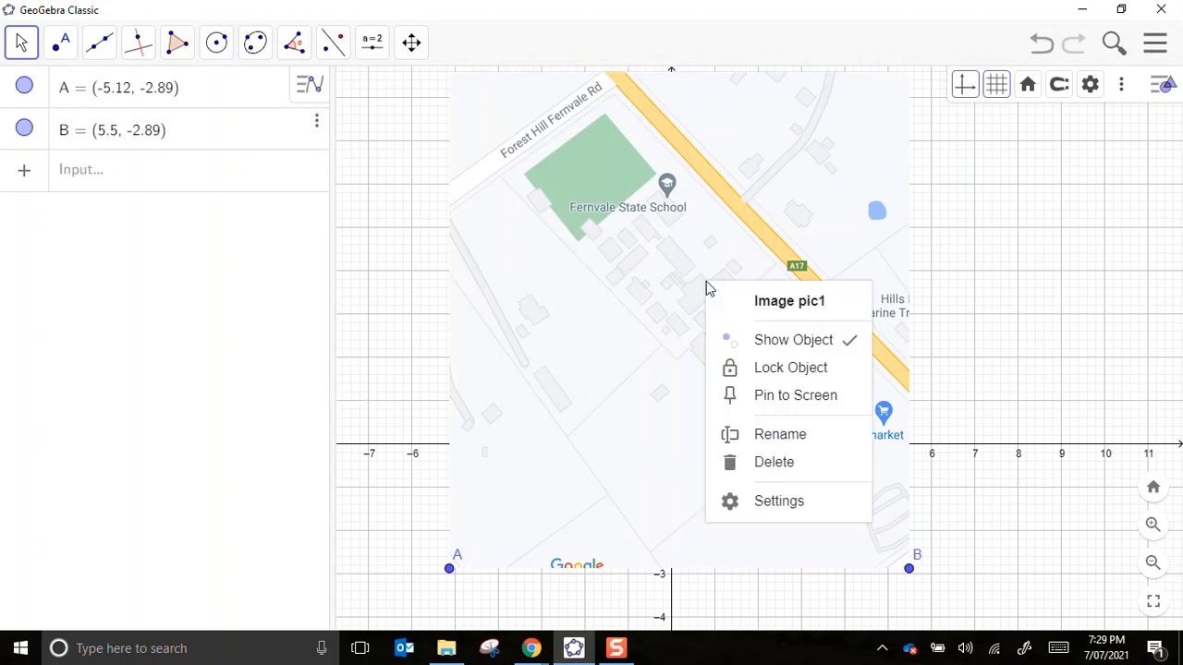
pyautogui.click(774, 369)
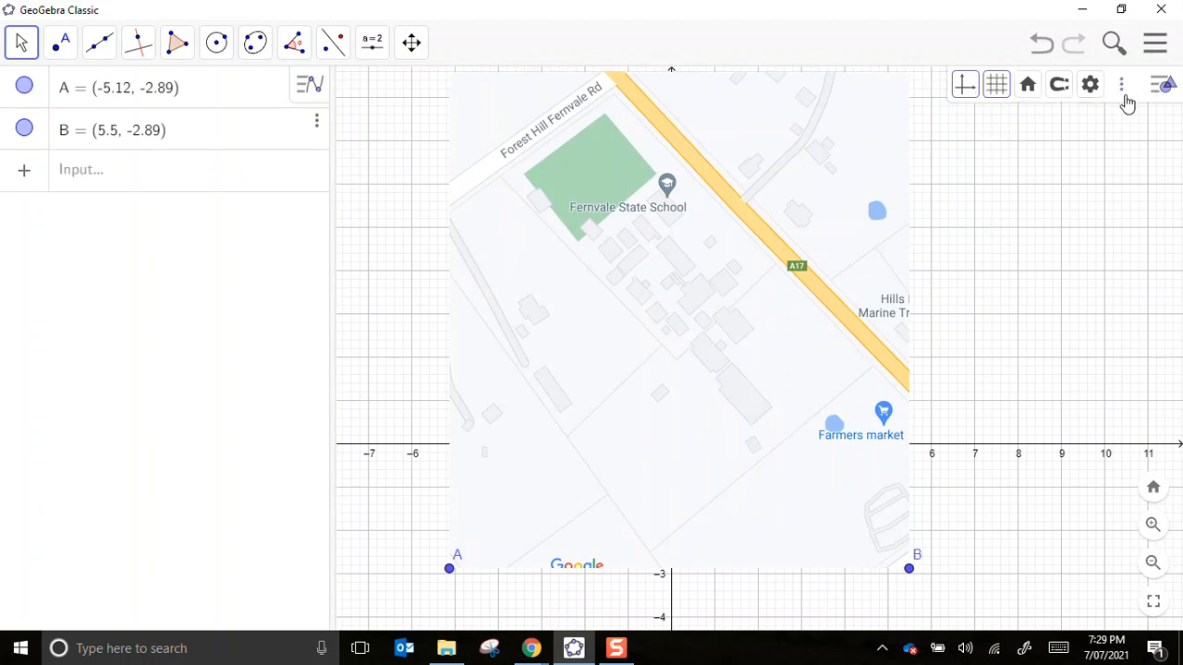
# Step: Hide the grid and the coordinate axes around the map image
pyautogui.click(1156, 92)
pyautogui.click(1156, 91)
pyautogui.click(1163, 90)
pyautogui.click(1163, 89)
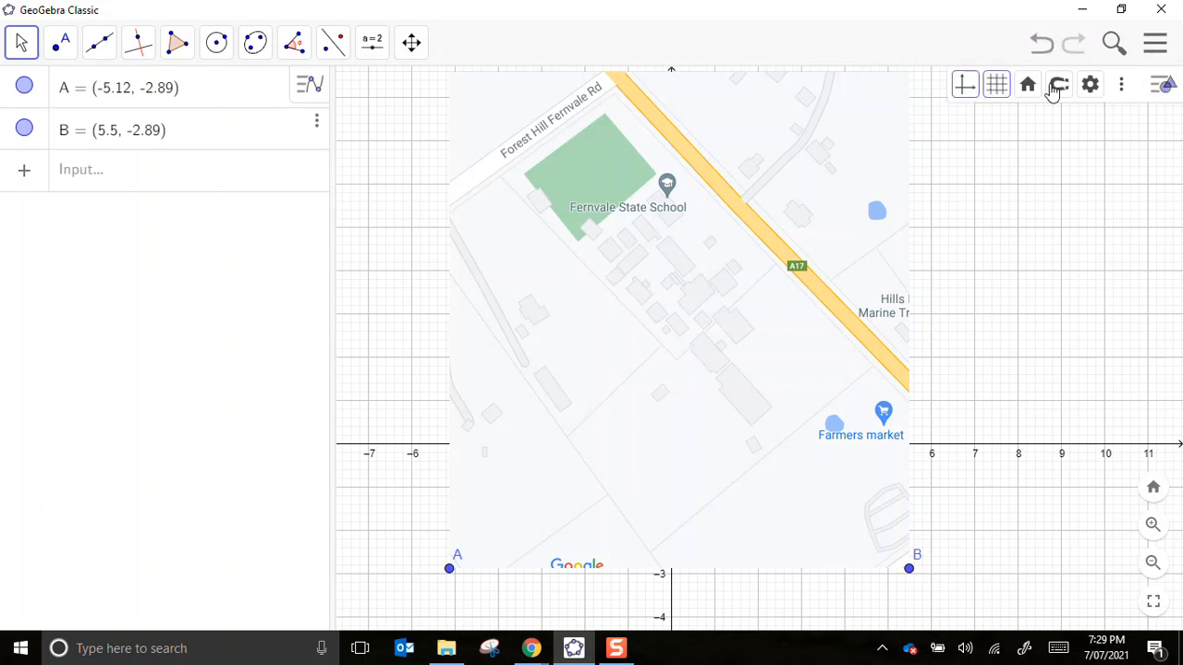
pyautogui.click(997, 86)
pyautogui.click(998, 122)
pyautogui.click(965, 84)
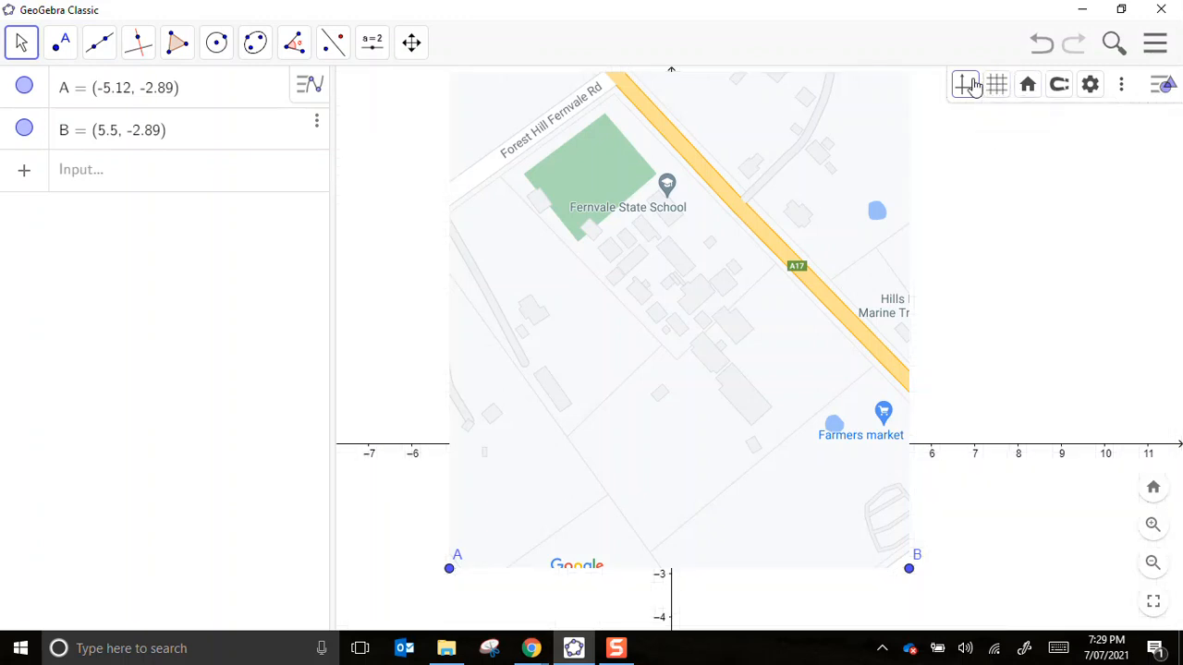
pyautogui.click(1167, 85)
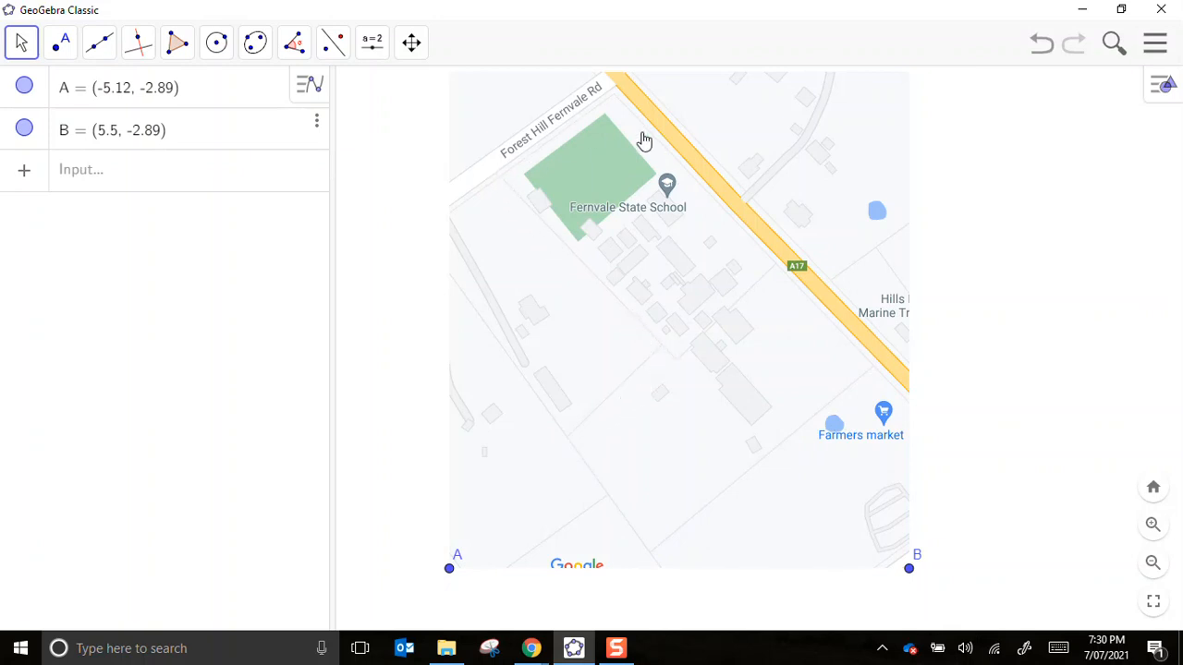
# Step: Draw a triangular polygon over the school grounds with corners at about (-3.9, 6.1), (-1.3, 8.1) and (4.7, 1.8)
pyautogui.click(178, 44)
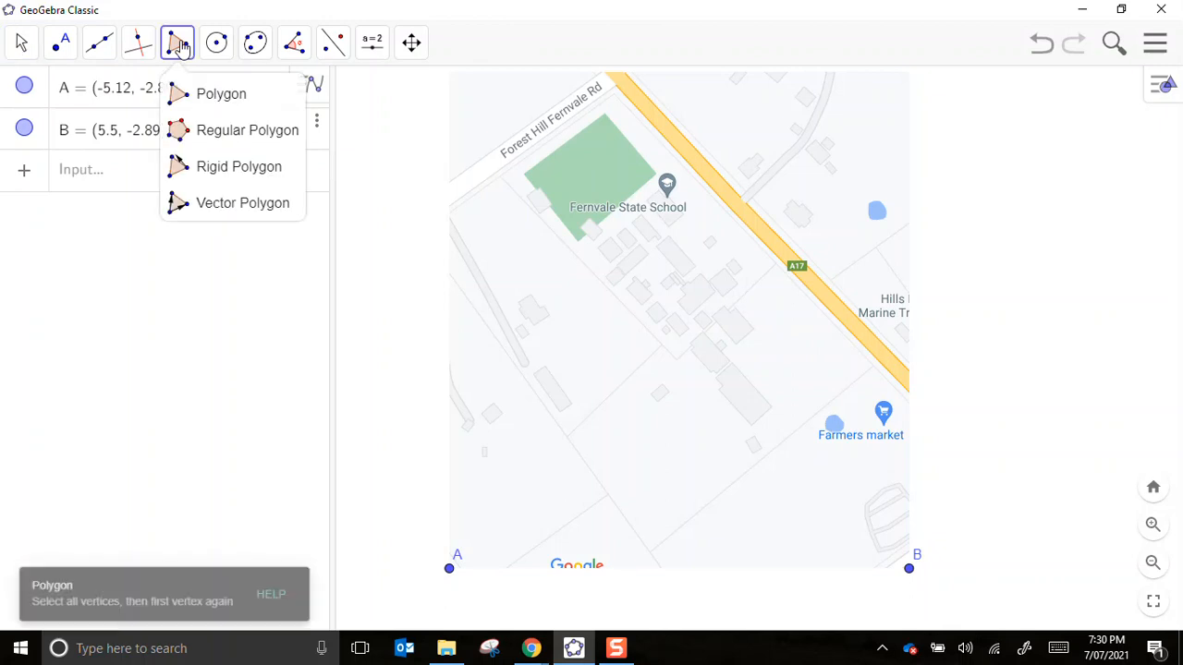
pyautogui.click(202, 102)
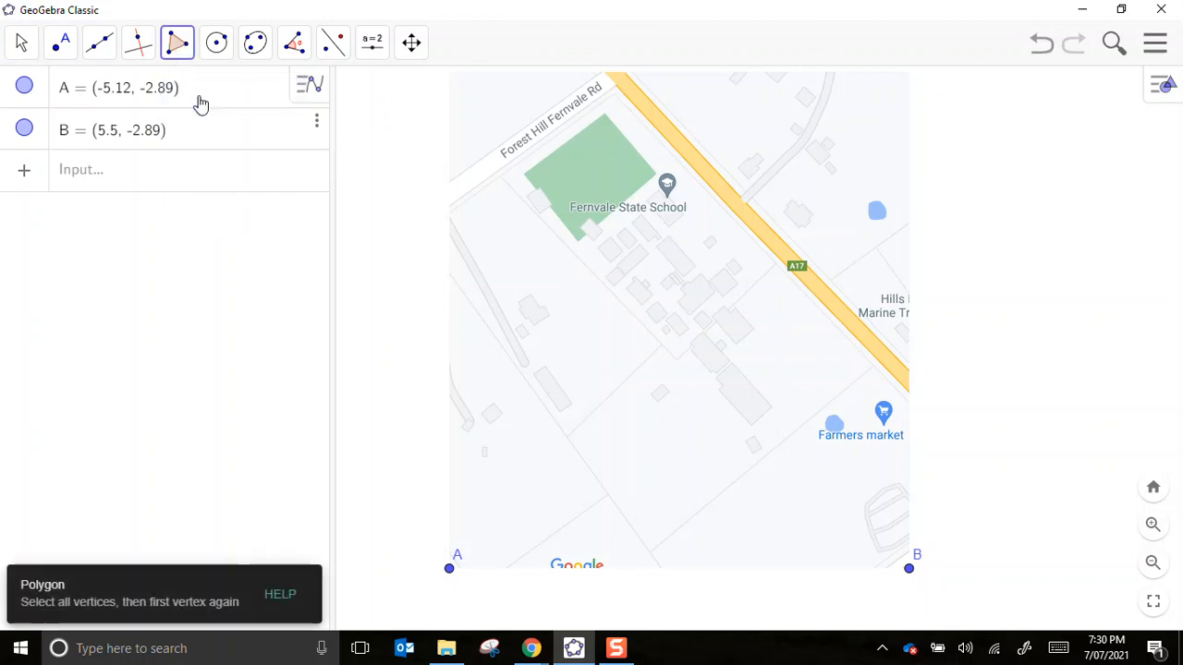
pyautogui.click(500, 179)
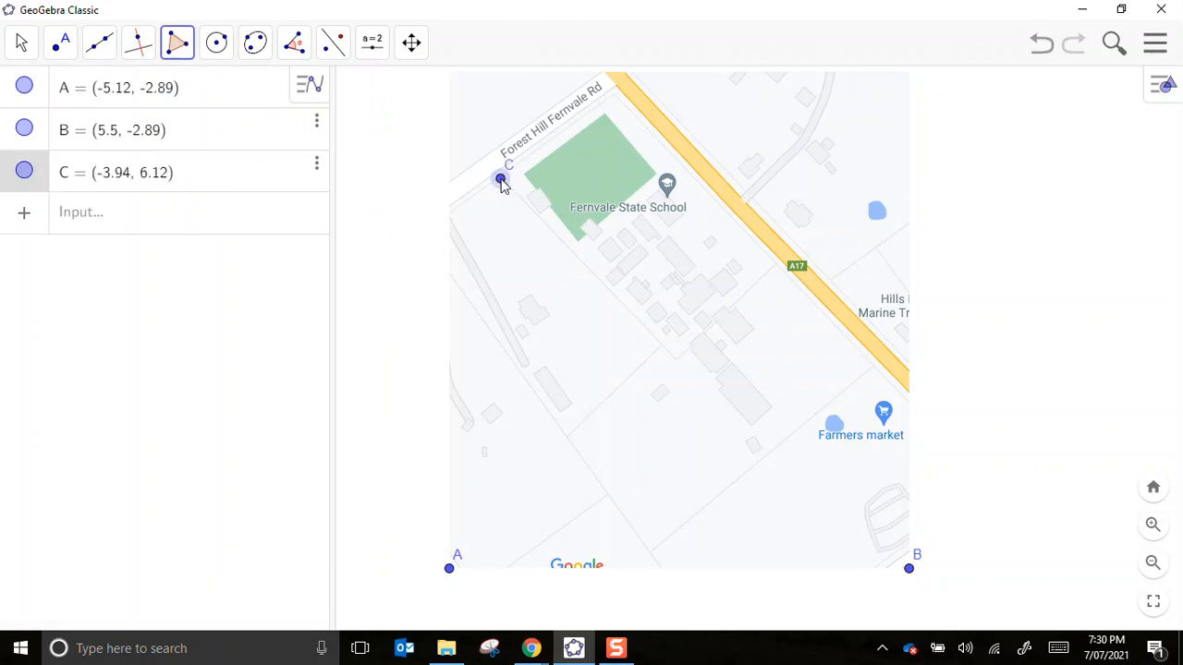
pyautogui.click(613, 95)
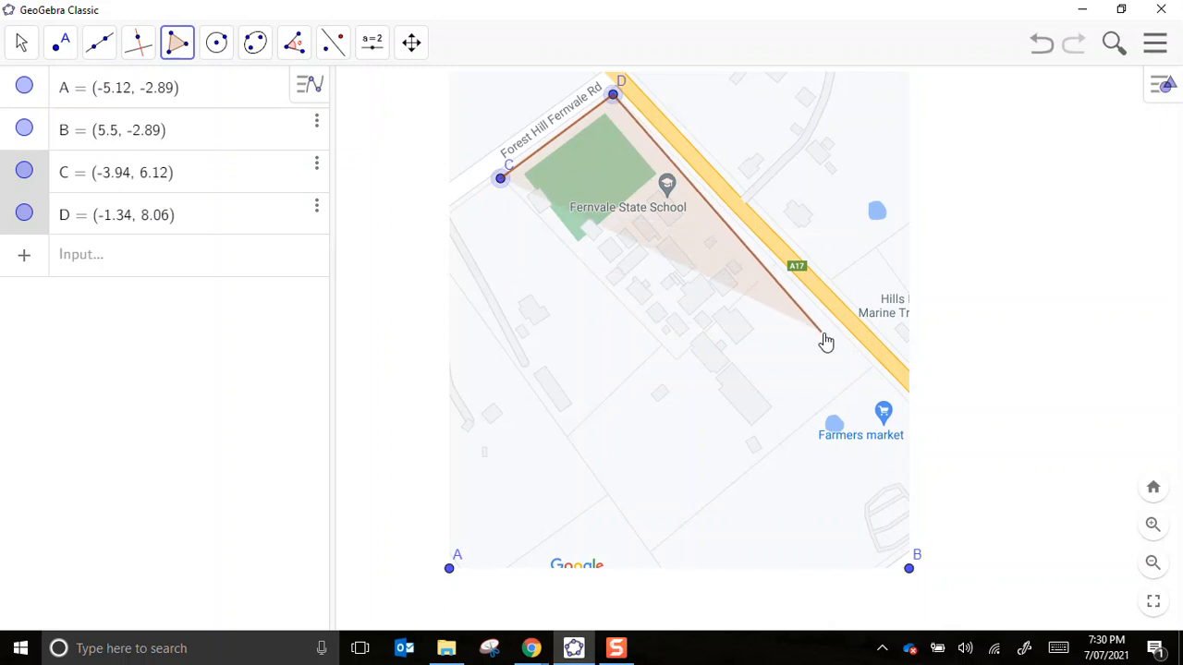
pyautogui.click(874, 365)
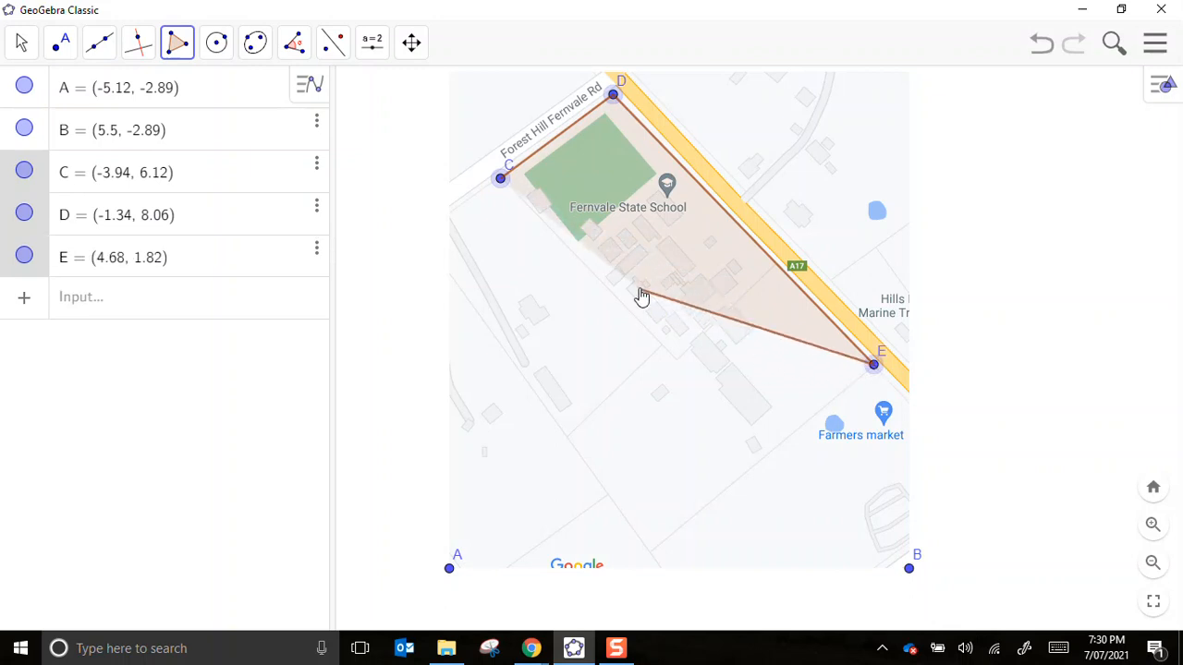
pyautogui.click(502, 185)
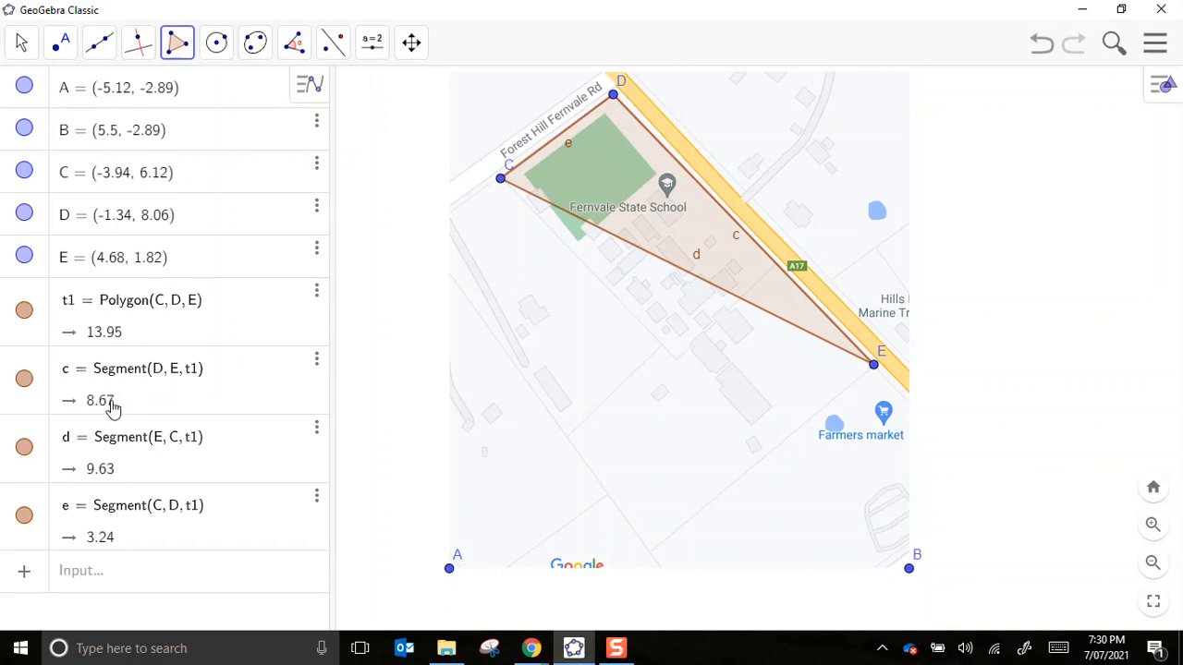
# Step: Hide the label of triangle side DE along the yellow road
pyautogui.click(315, 364)
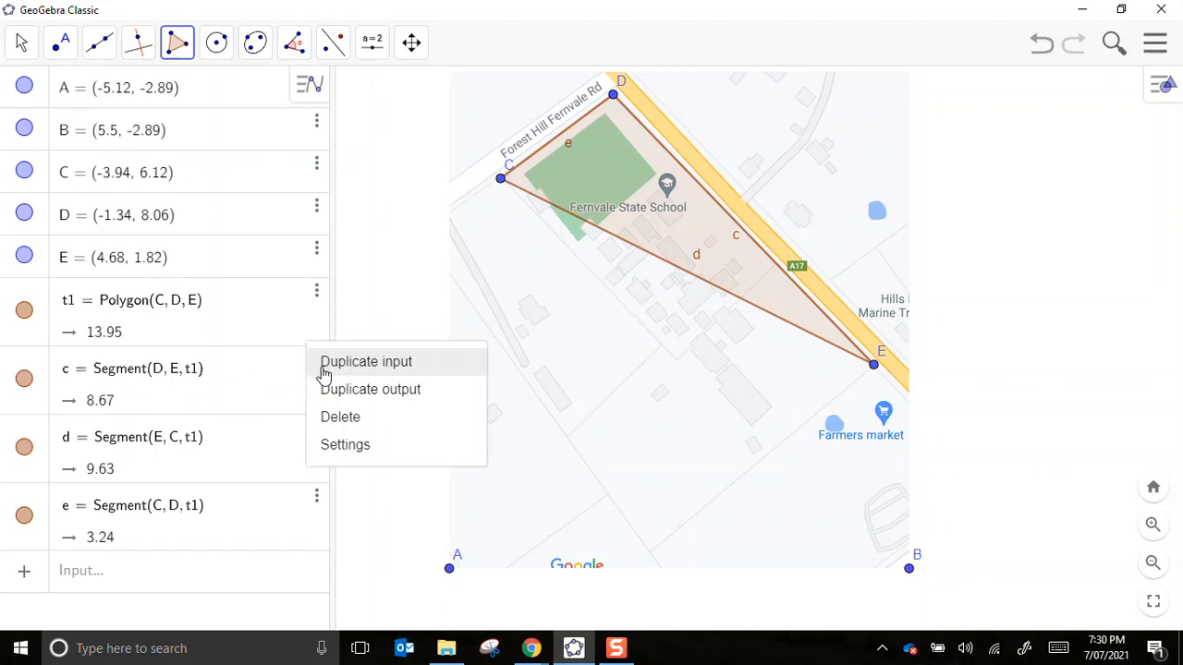
pyautogui.click(348, 448)
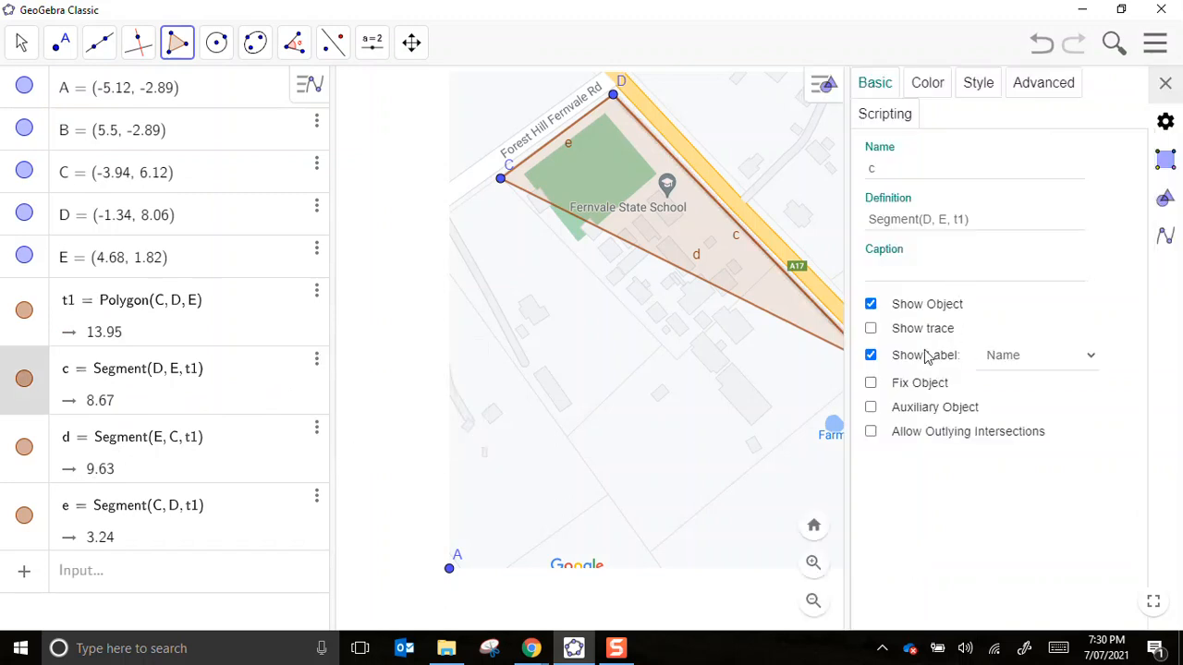
pyautogui.click(1165, 83)
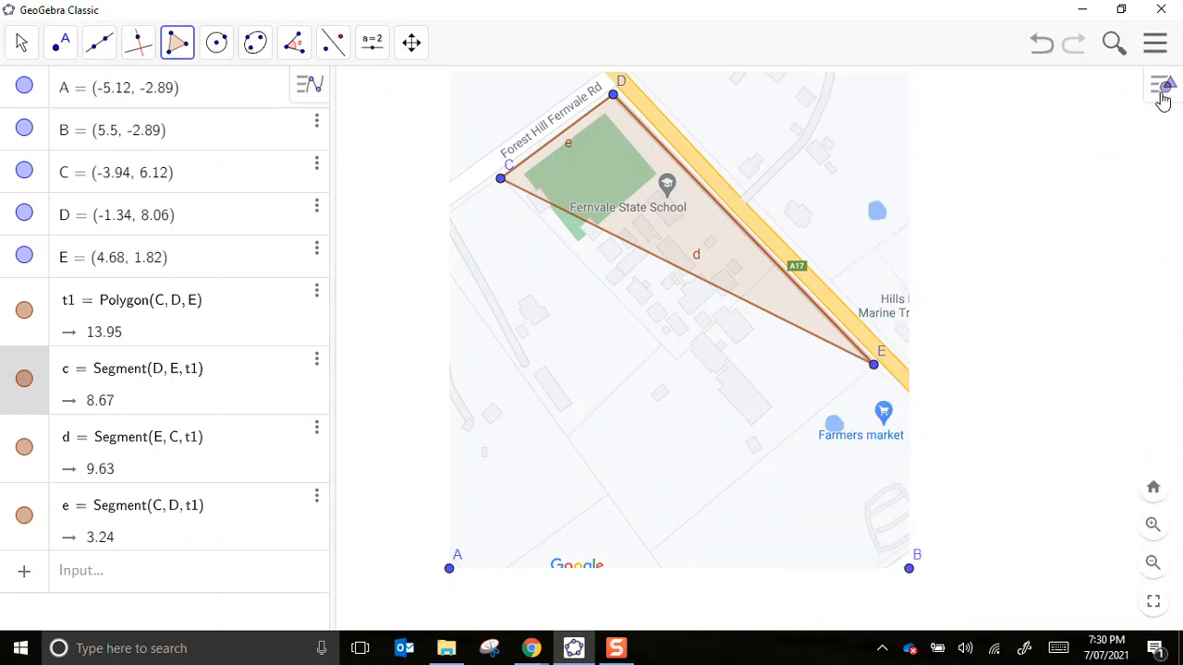
pyautogui.click(25, 449)
pyautogui.click(24, 449)
pyautogui.click(25, 449)
pyautogui.click(25, 449)
# Step: Hide the labels of the triangle's other two sides, EC and CD, and close the object settings
pyautogui.click(316, 430)
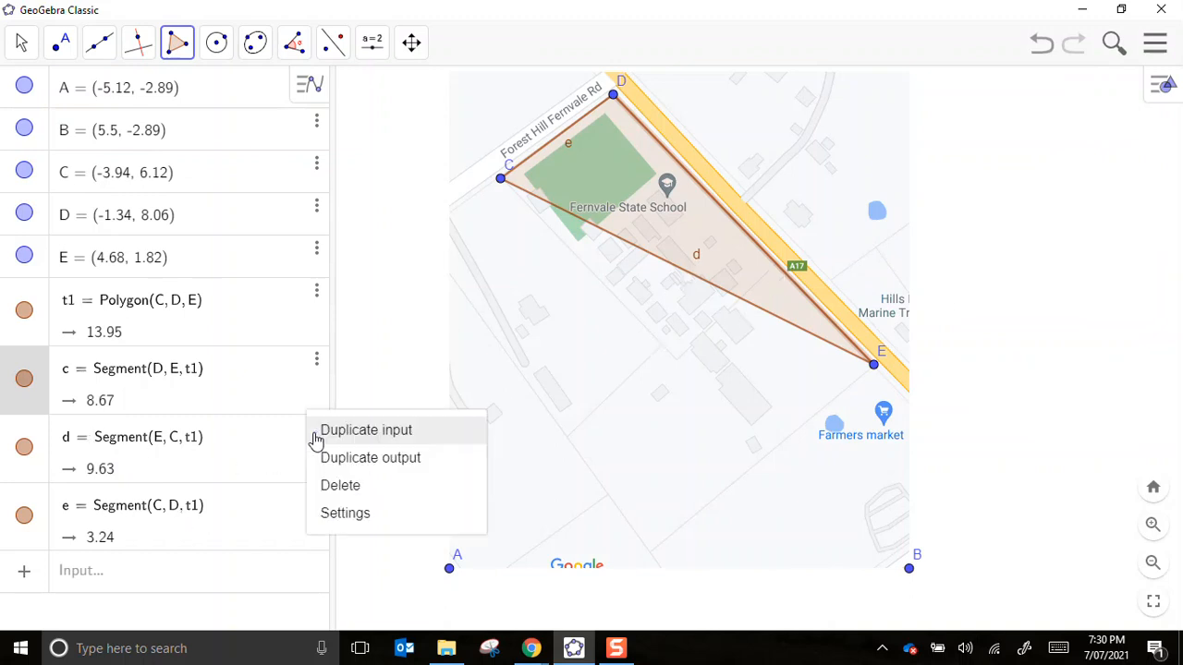
pyautogui.click(334, 520)
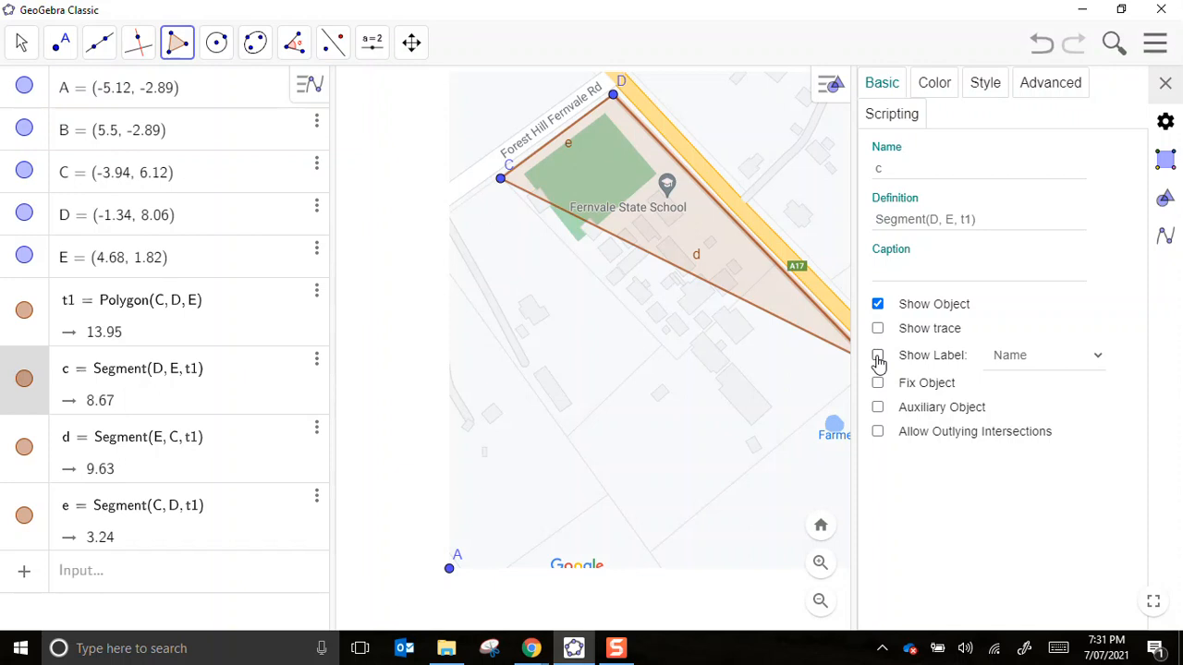
pyautogui.click(102, 447)
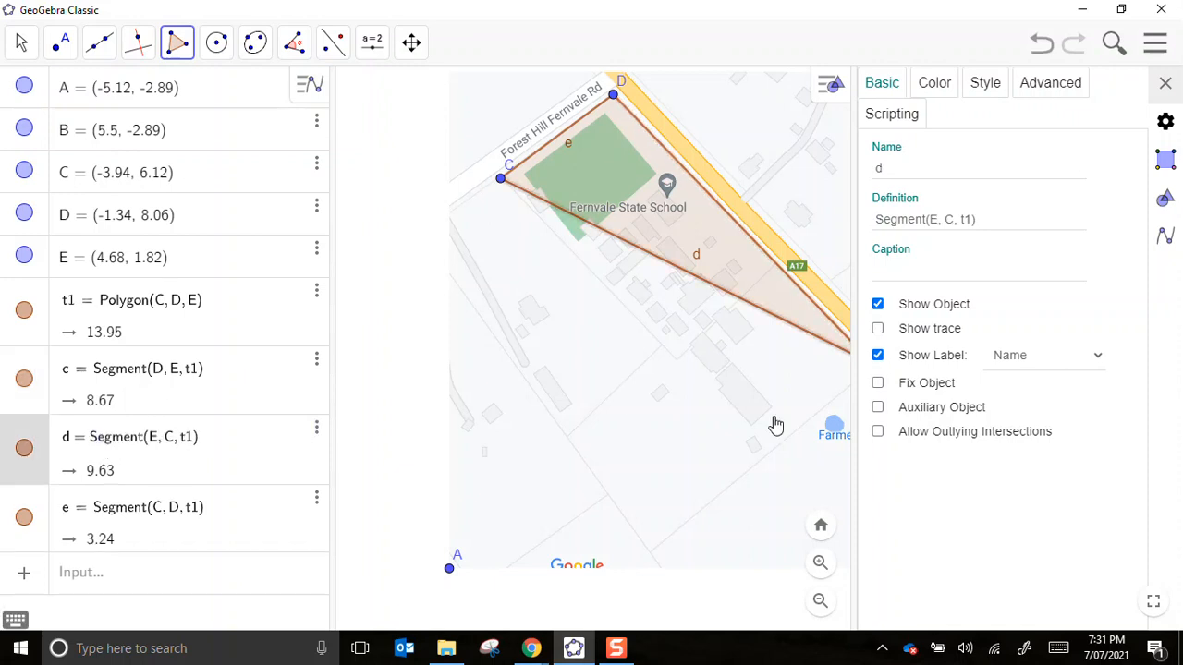
pyautogui.click(877, 355)
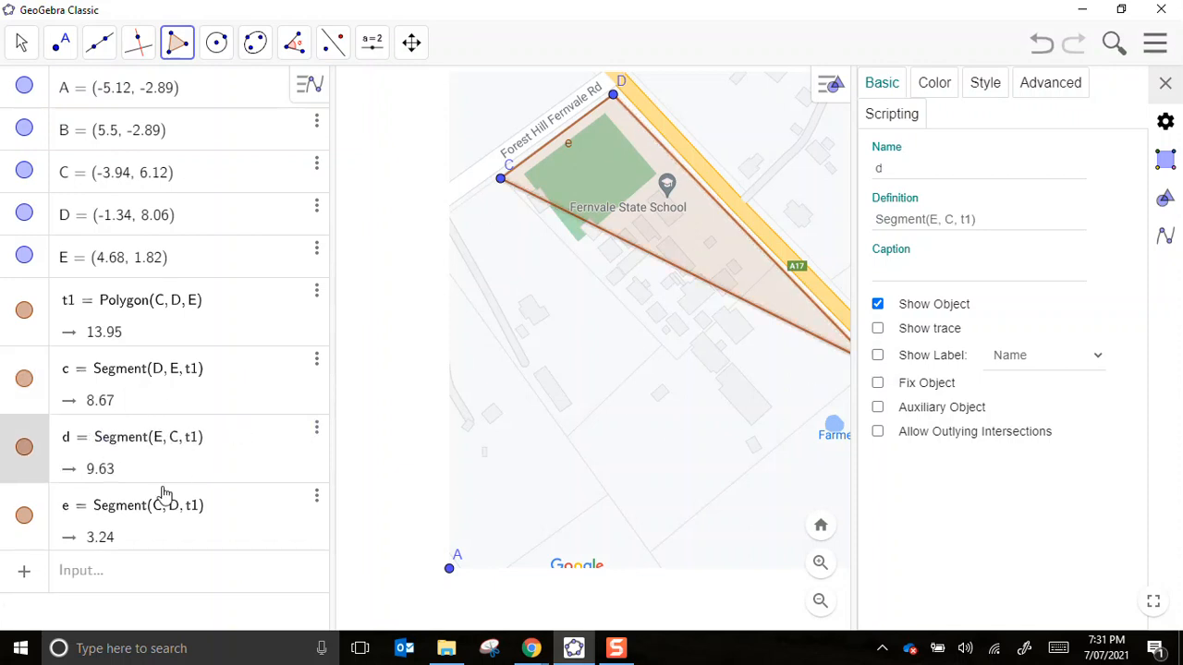
pyautogui.click(122, 507)
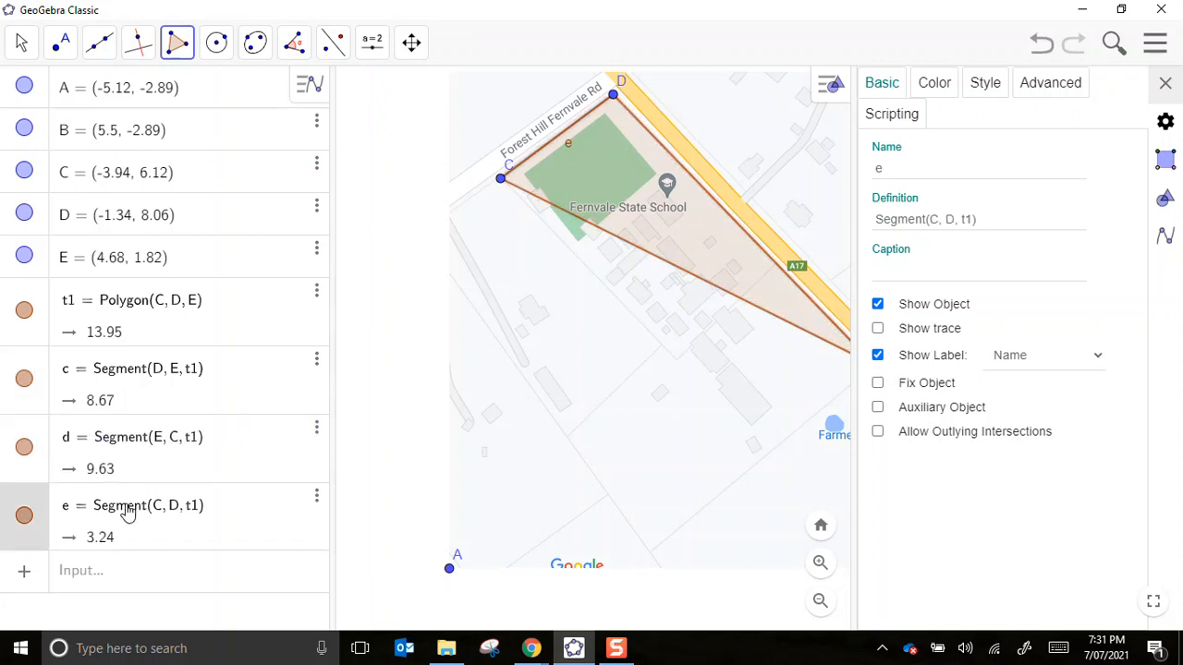
pyautogui.click(877, 358)
pyautogui.click(1166, 82)
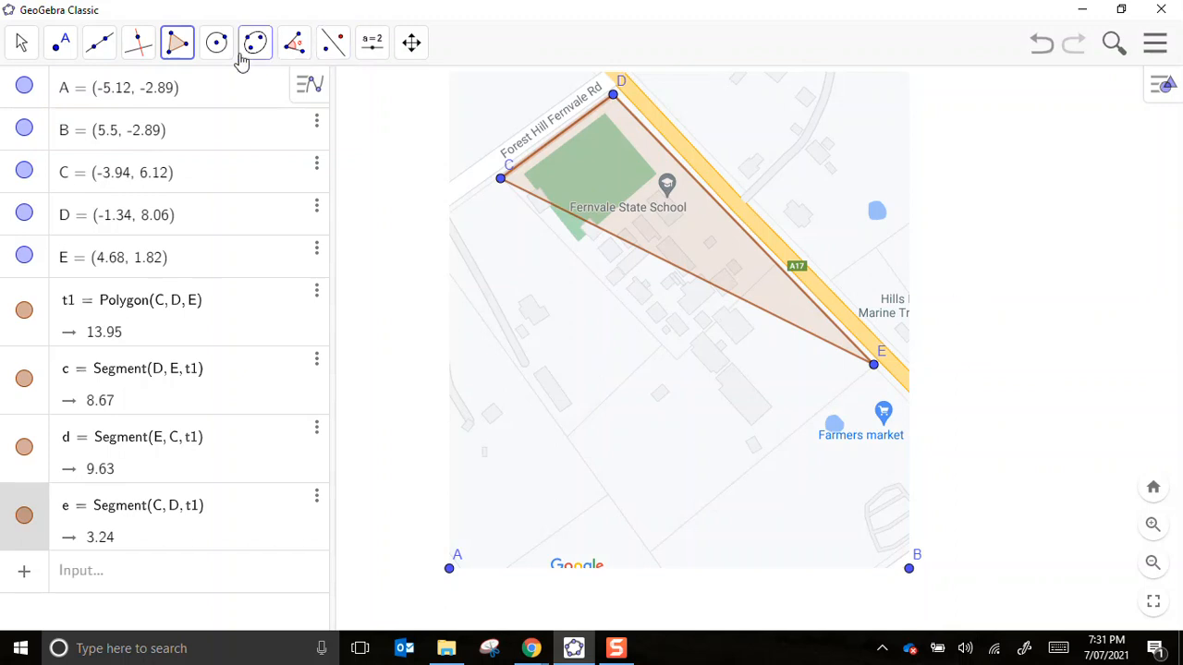
# Step: Draw a second triangular polygon from C through a new corner at about (-0.2, 2.3) to E, sharing side CE
pyautogui.click(181, 46)
pyautogui.click(191, 112)
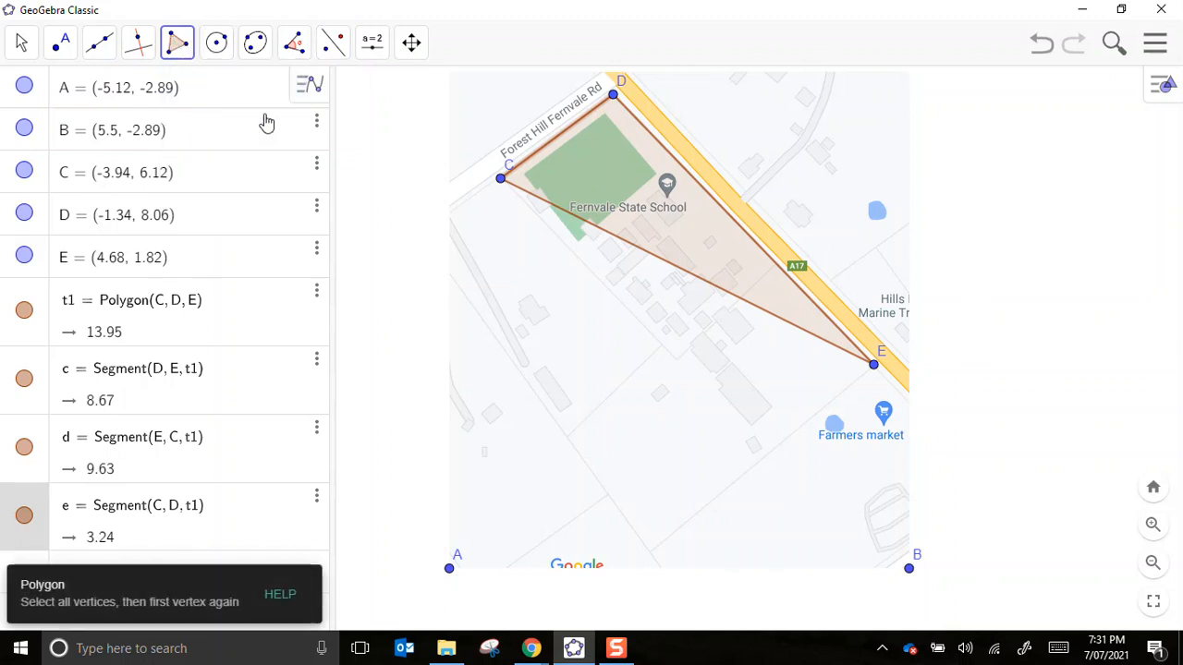
pyautogui.click(499, 183)
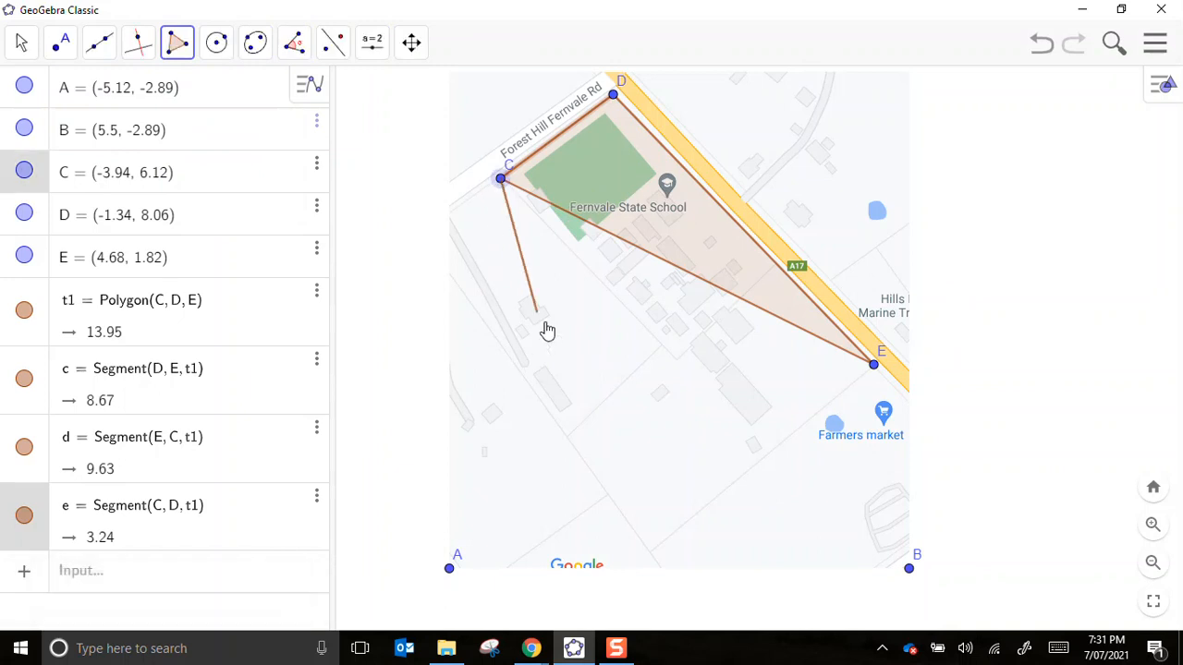
pyautogui.click(660, 346)
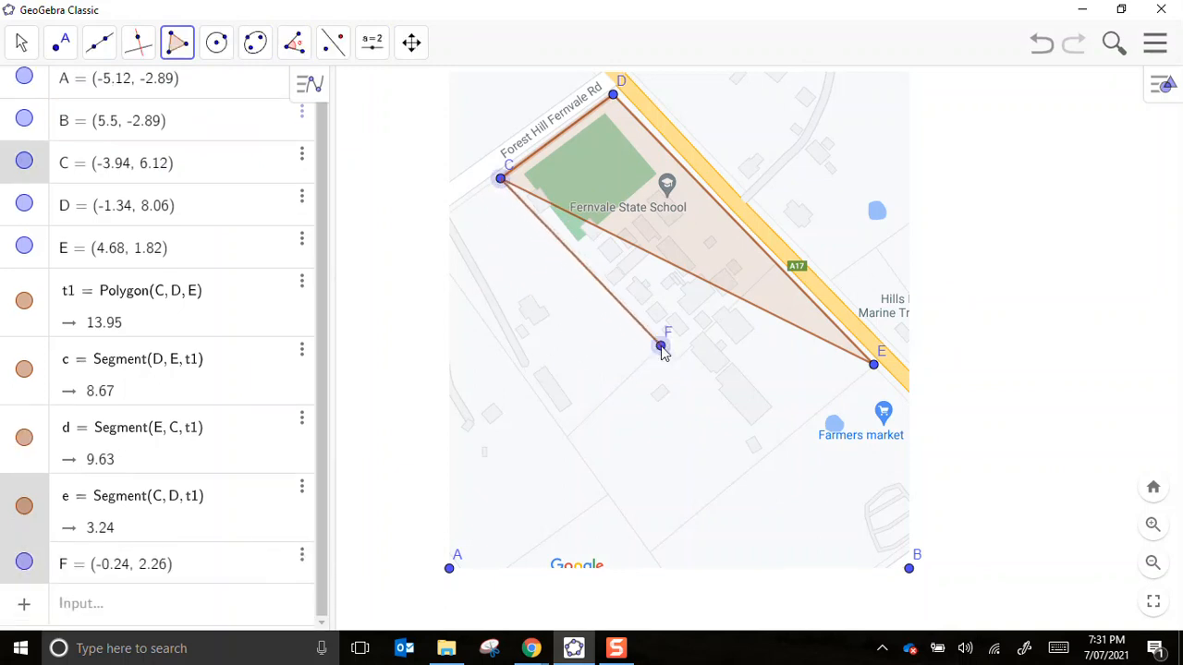
pyautogui.click(874, 366)
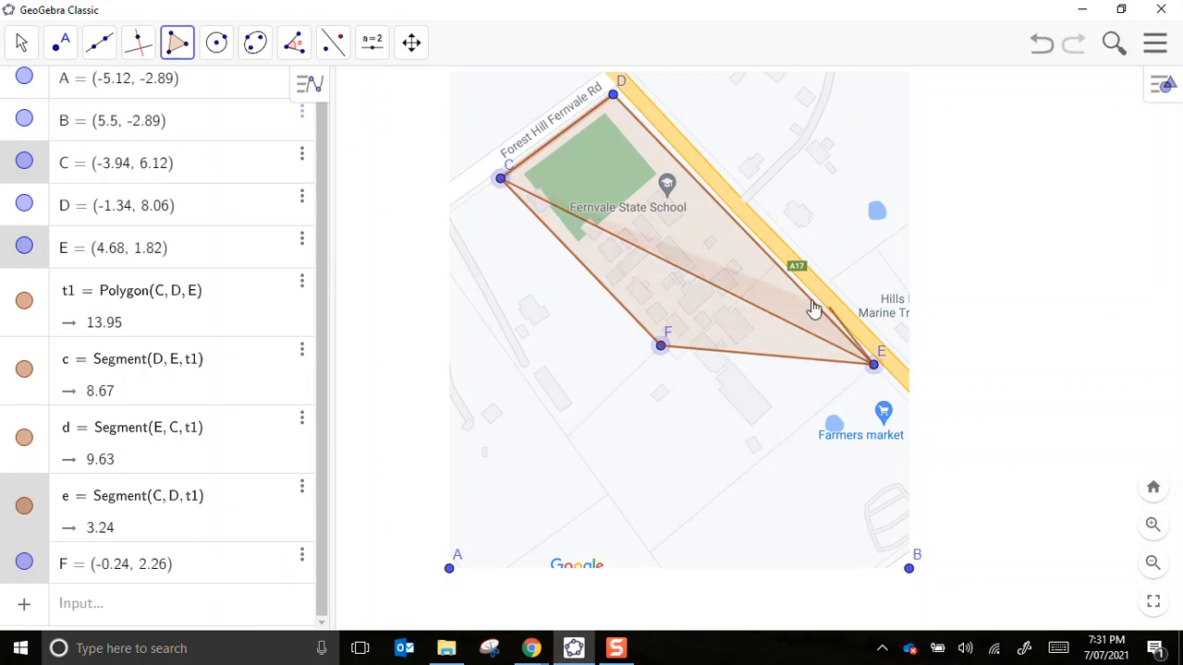
pyautogui.click(501, 180)
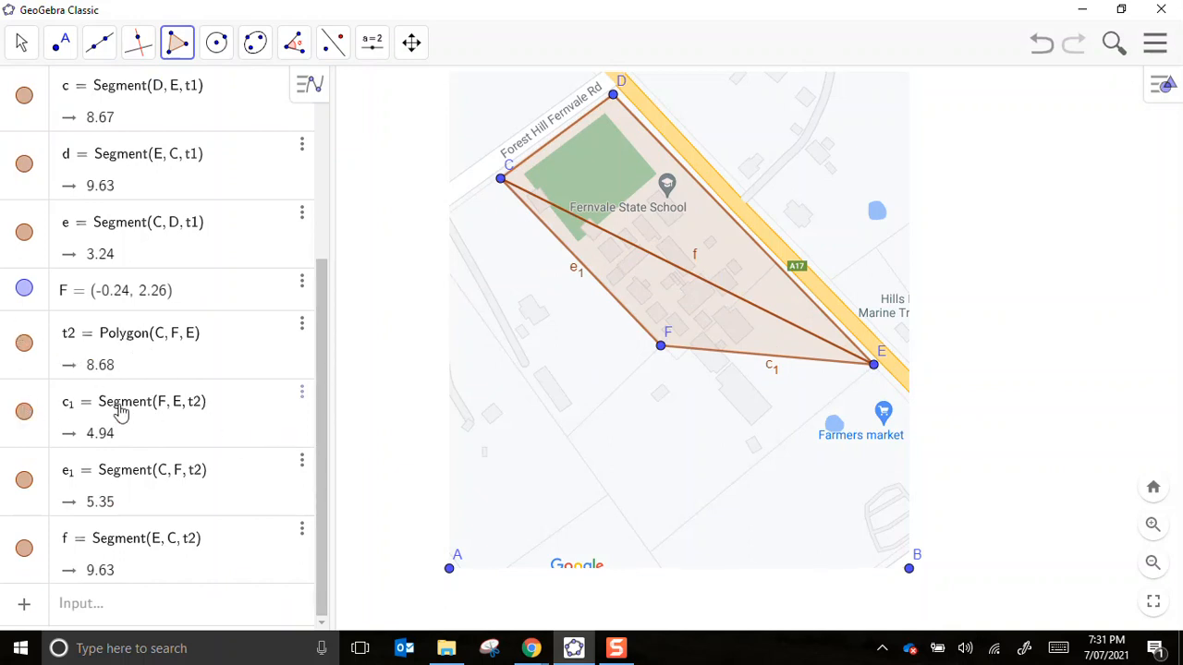
# Step: Hide the labels of the second triangle's sides FE, CF and EC, and close the object settings
pyautogui.click(302, 394)
pyautogui.click(322, 478)
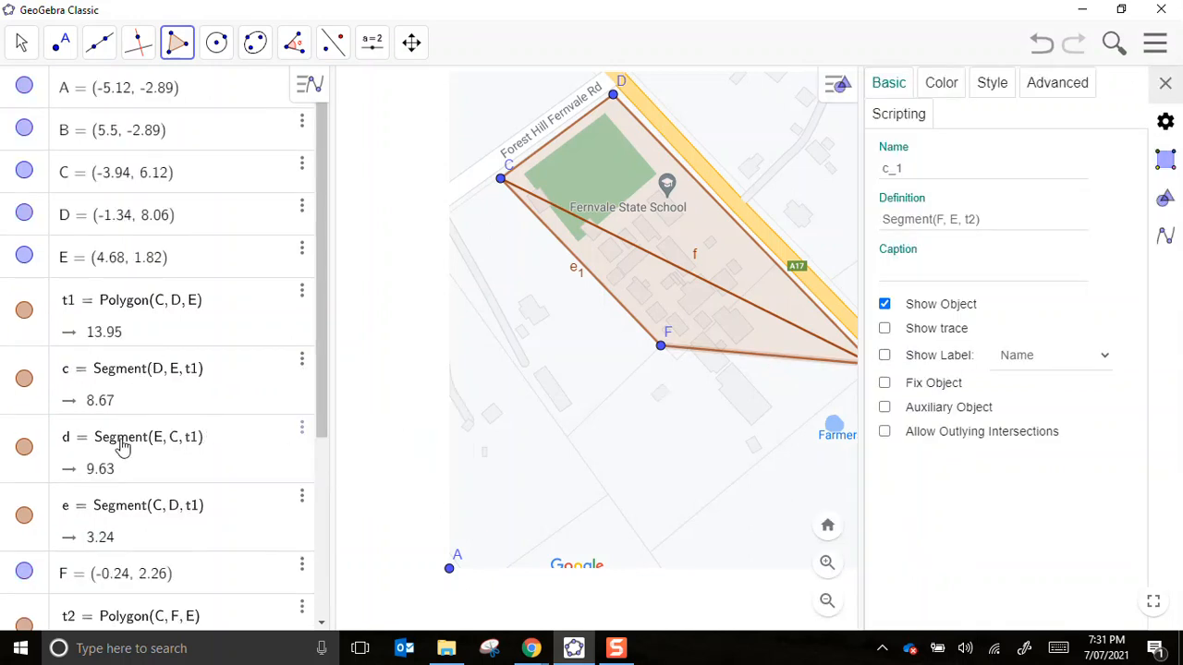
pyautogui.scroll(-5, 227, 436)
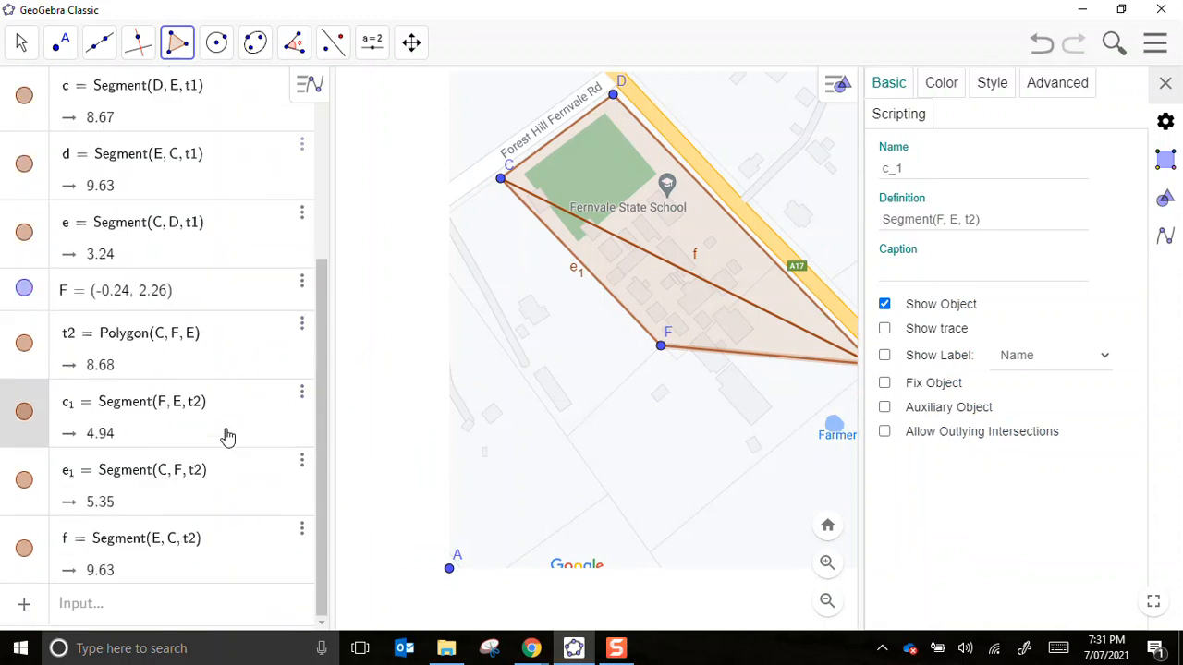
pyautogui.click(88, 485)
pyautogui.click(890, 362)
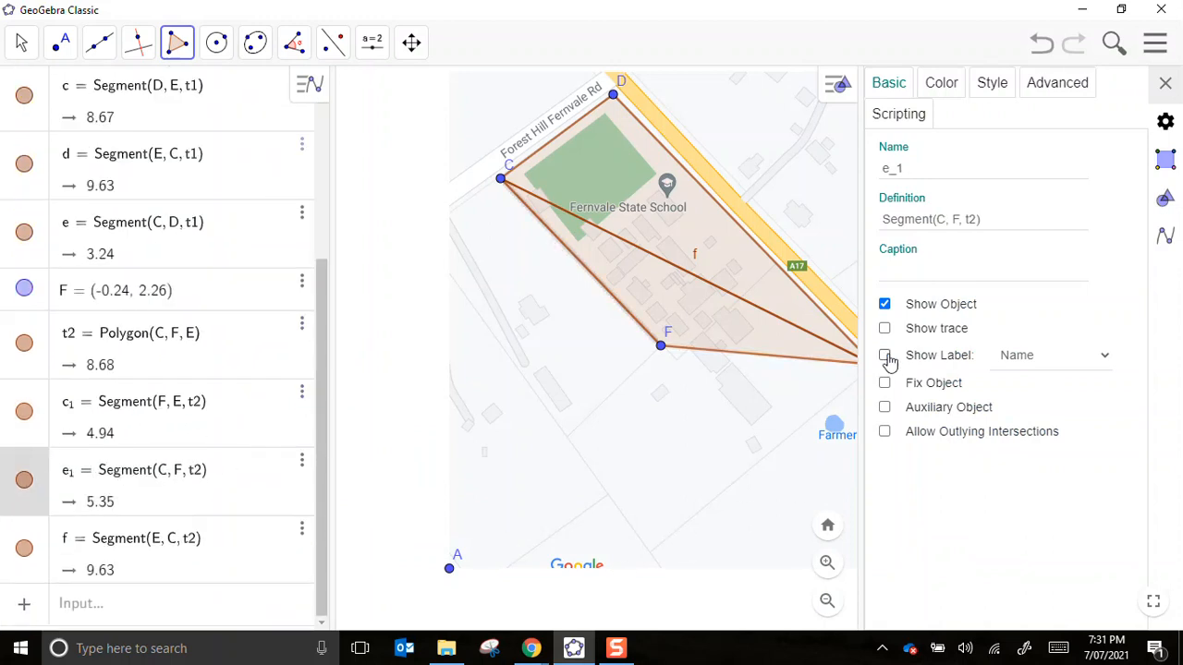
pyautogui.click(84, 549)
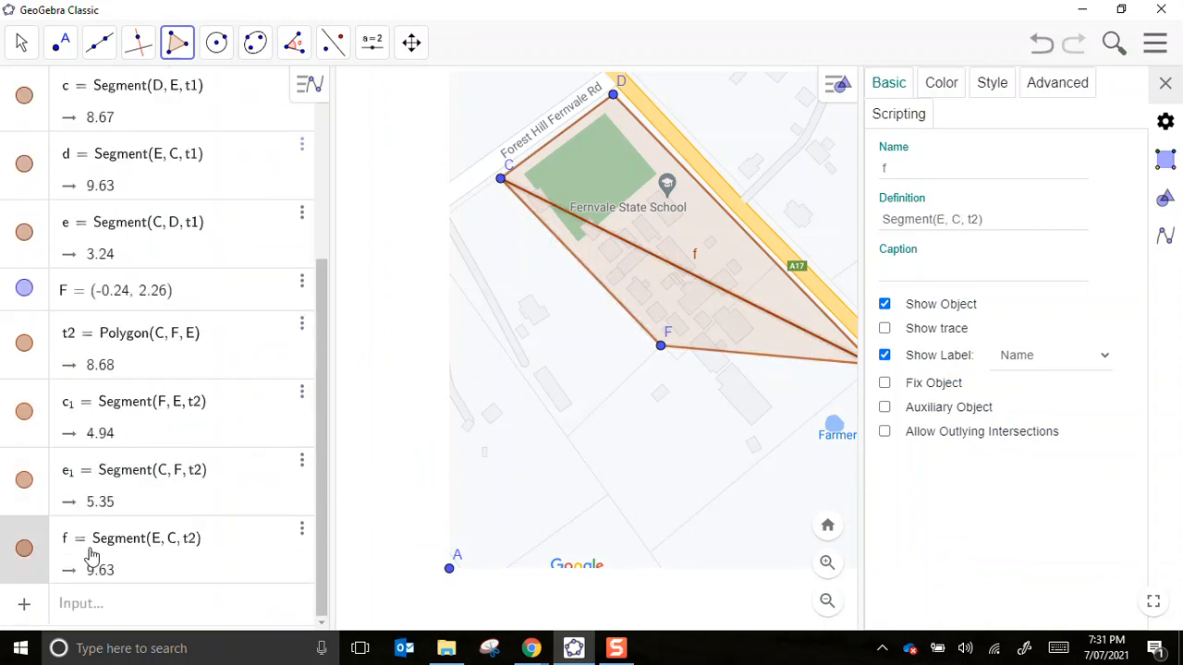
pyautogui.click(886, 361)
pyautogui.click(1165, 83)
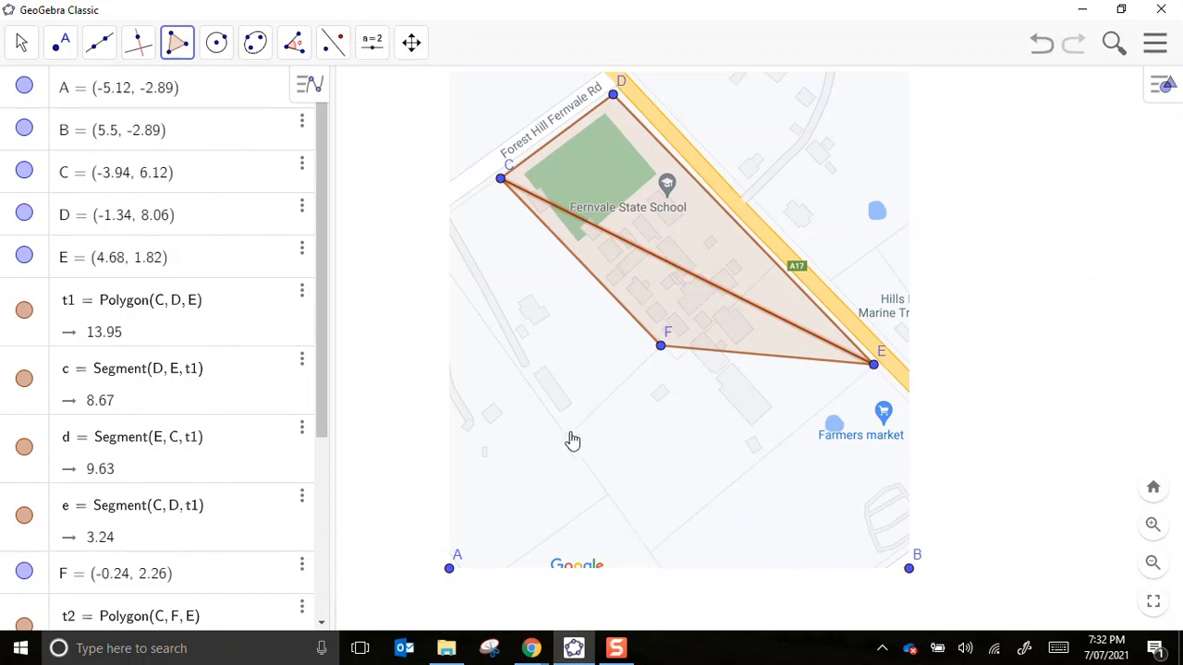
# Step: Draw a third triangular polygon from E through a new corner at about (-0.5, -2.5) to F, sharing side FE
pyautogui.click(875, 367)
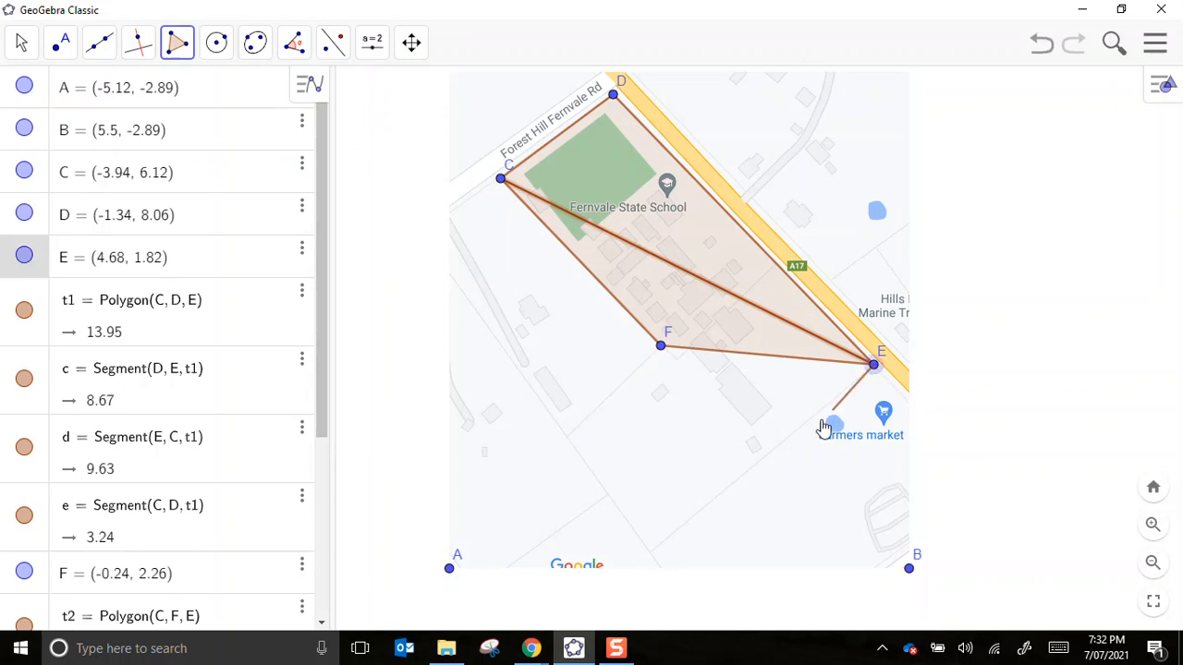
pyautogui.click(651, 553)
pyautogui.click(661, 351)
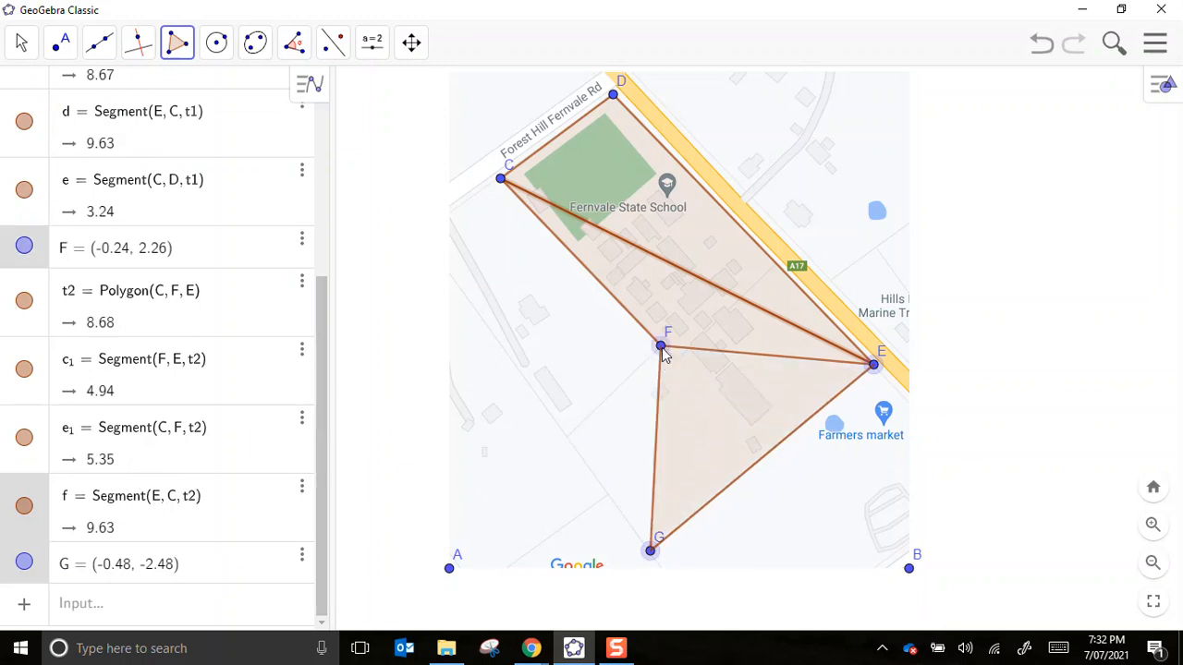
pyautogui.click(875, 368)
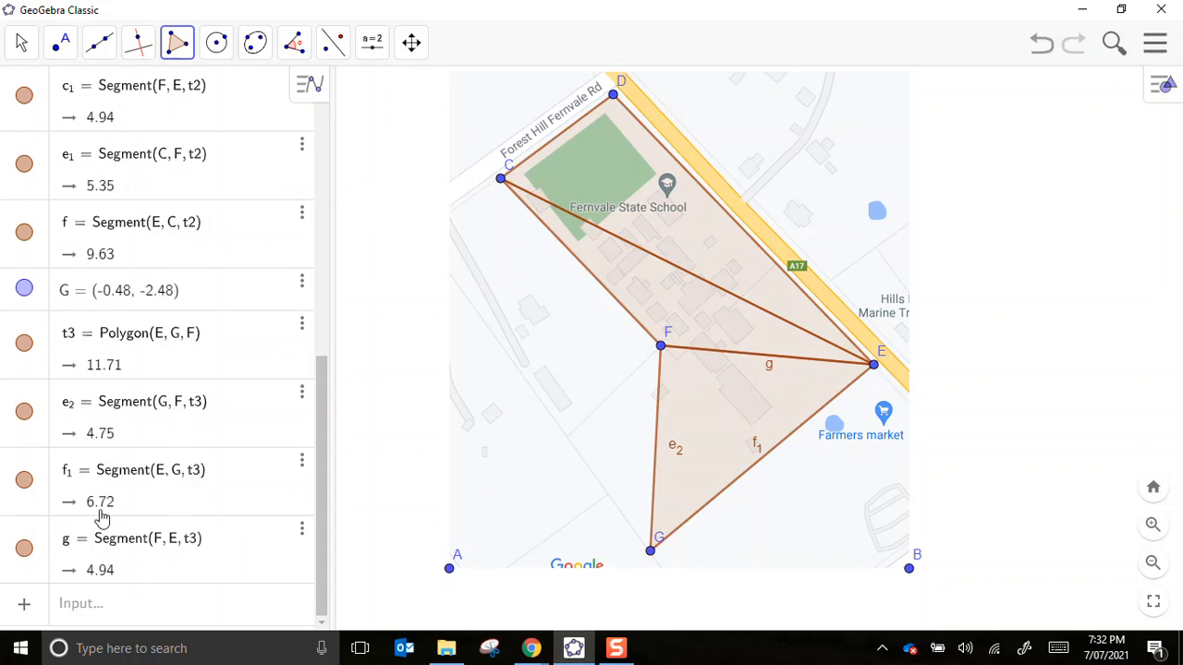
# Step: Hide the labels of the third triangle's sides GF, EG and FE, and close the object settings
pyautogui.click(302, 395)
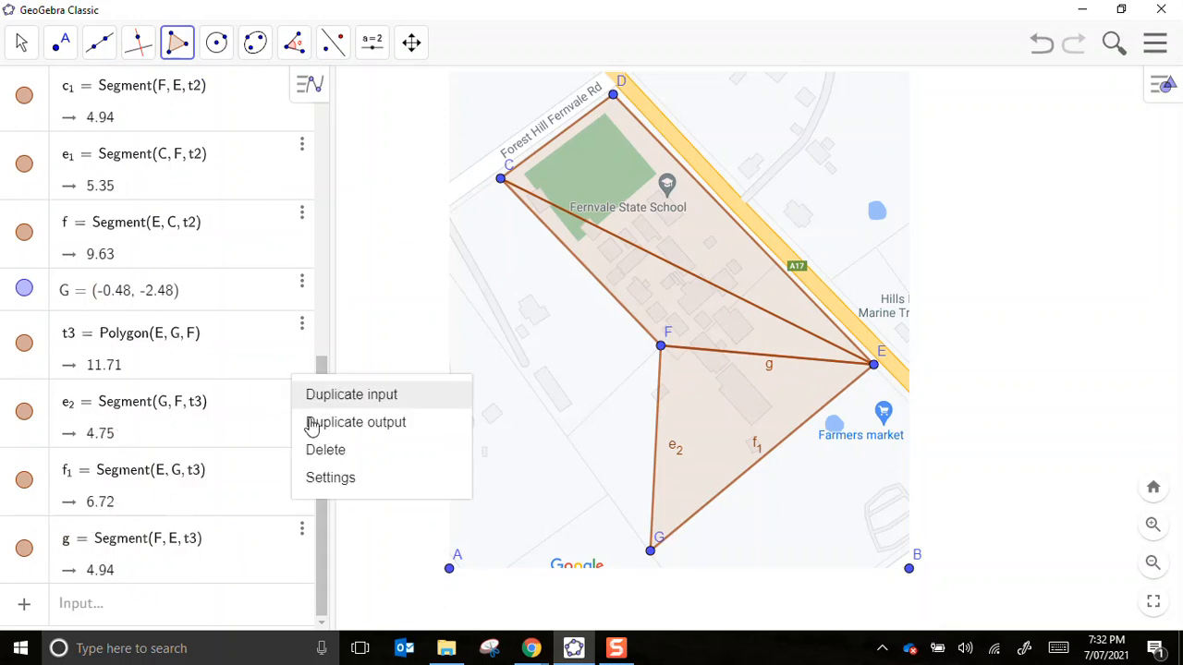
pyautogui.click(312, 477)
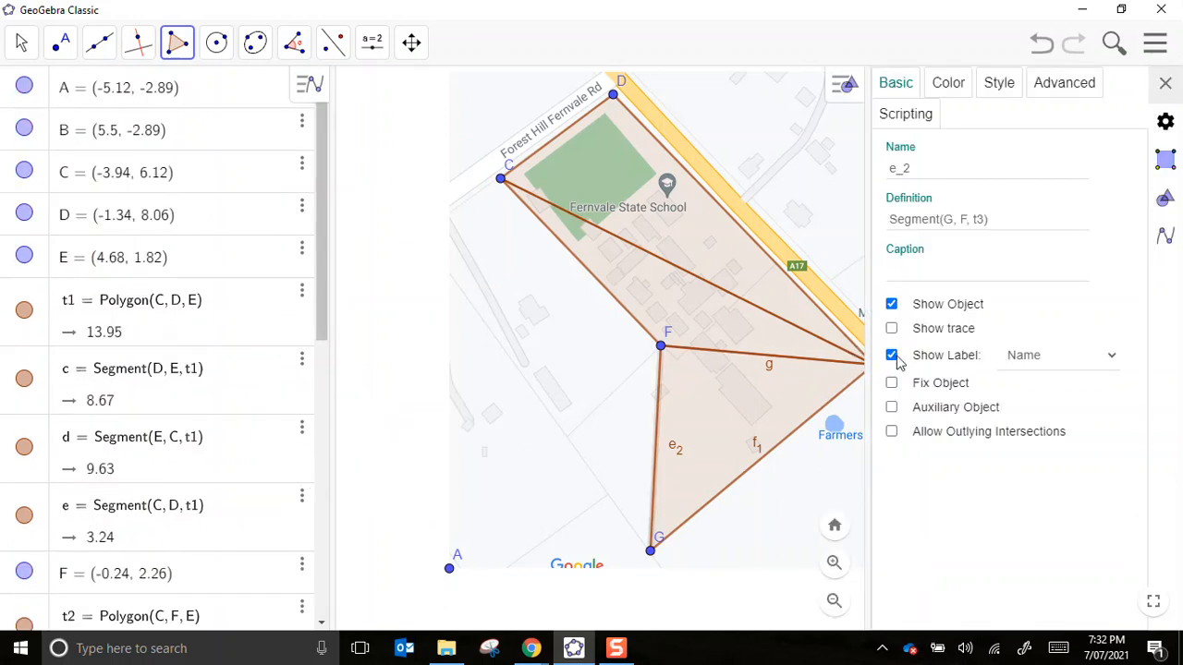
pyautogui.scroll(-5, 210, 527)
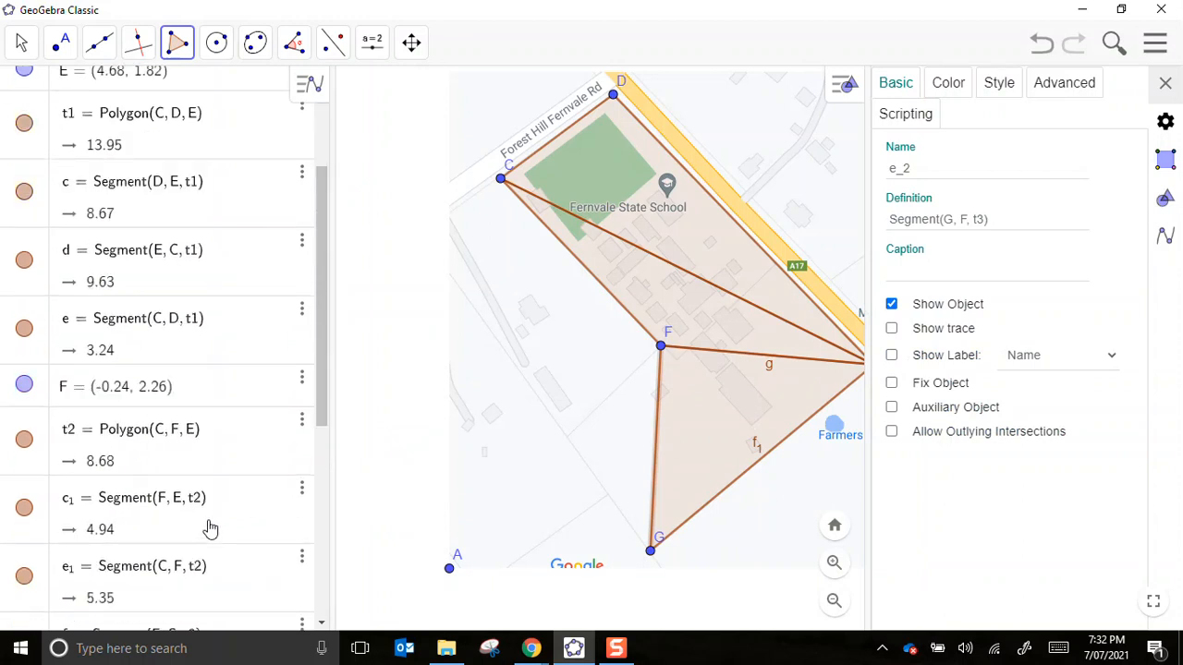
pyautogui.click(116, 479)
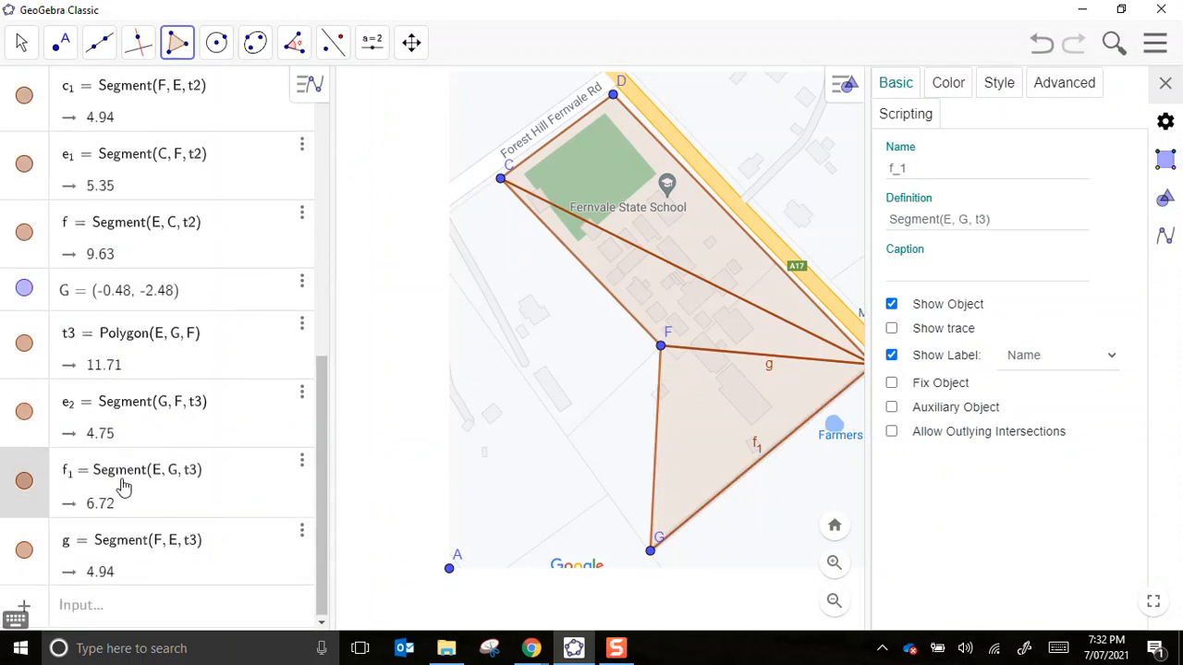
pyautogui.click(891, 356)
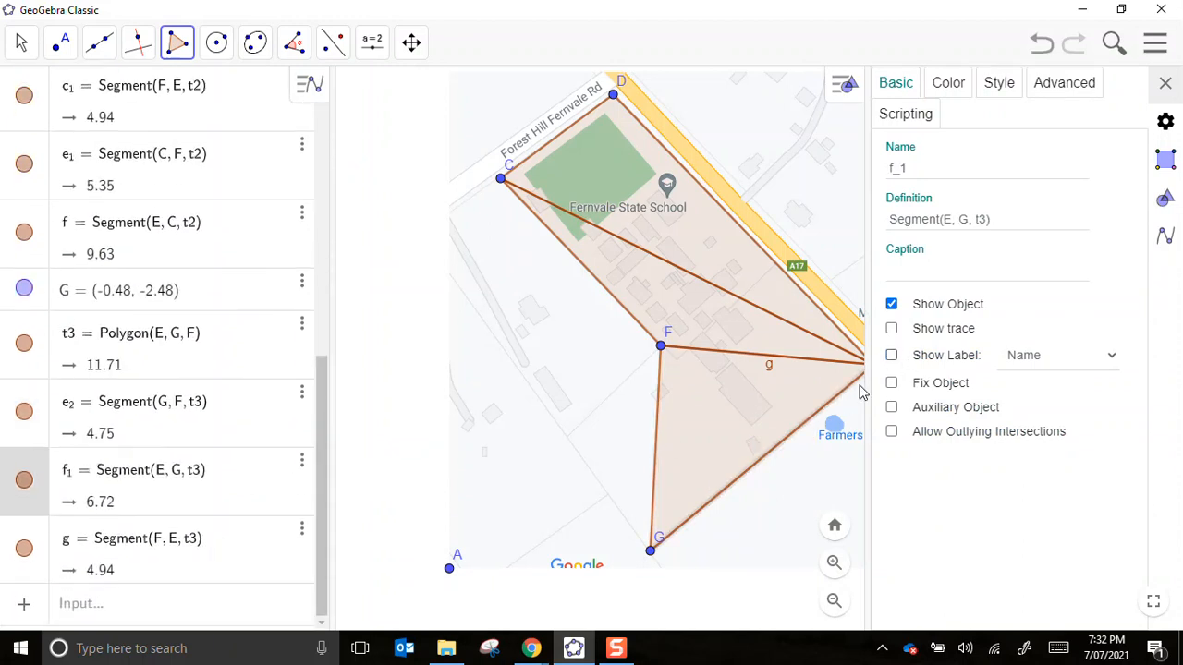
pyautogui.click(122, 550)
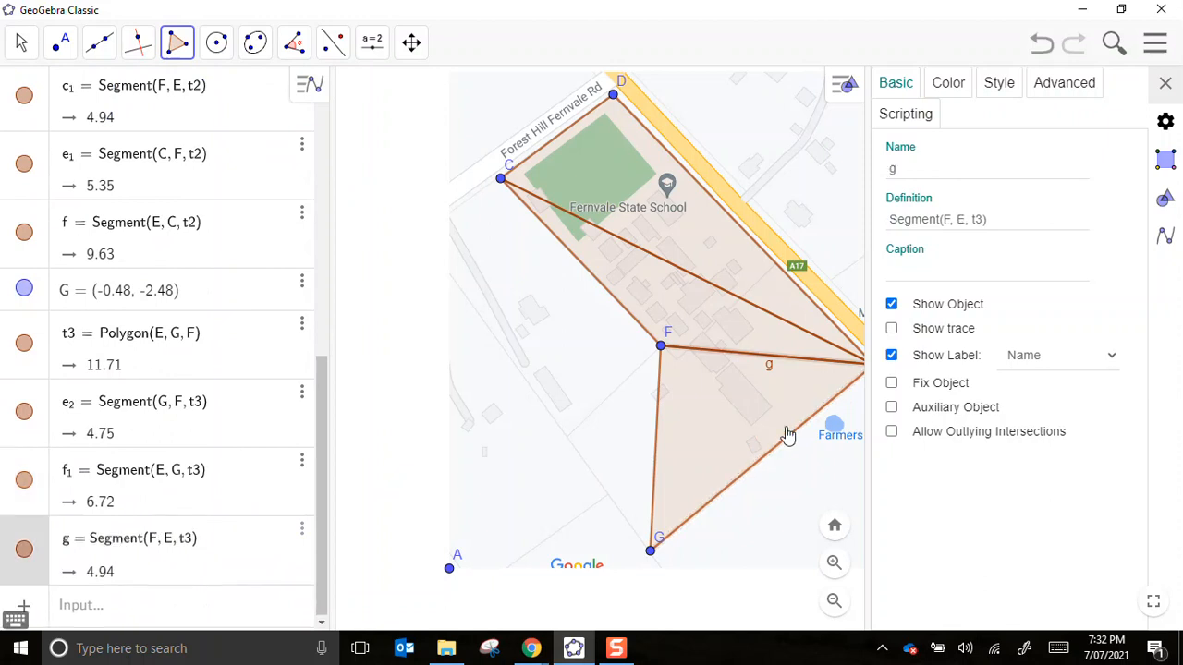
pyautogui.click(891, 356)
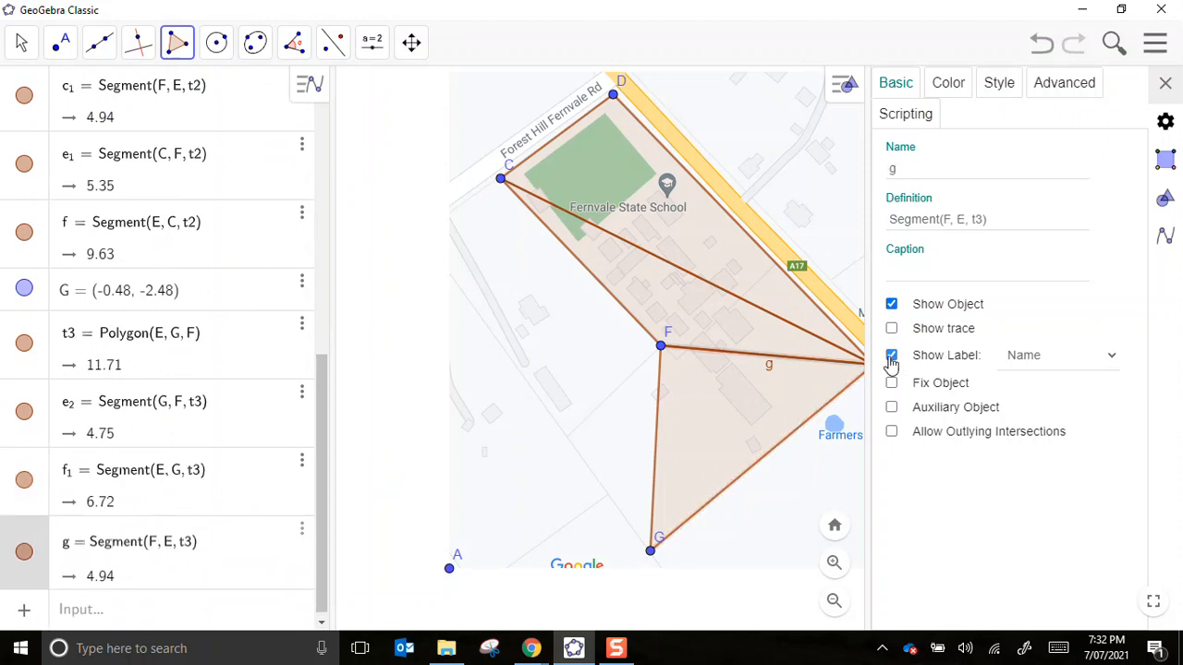
pyautogui.click(1165, 83)
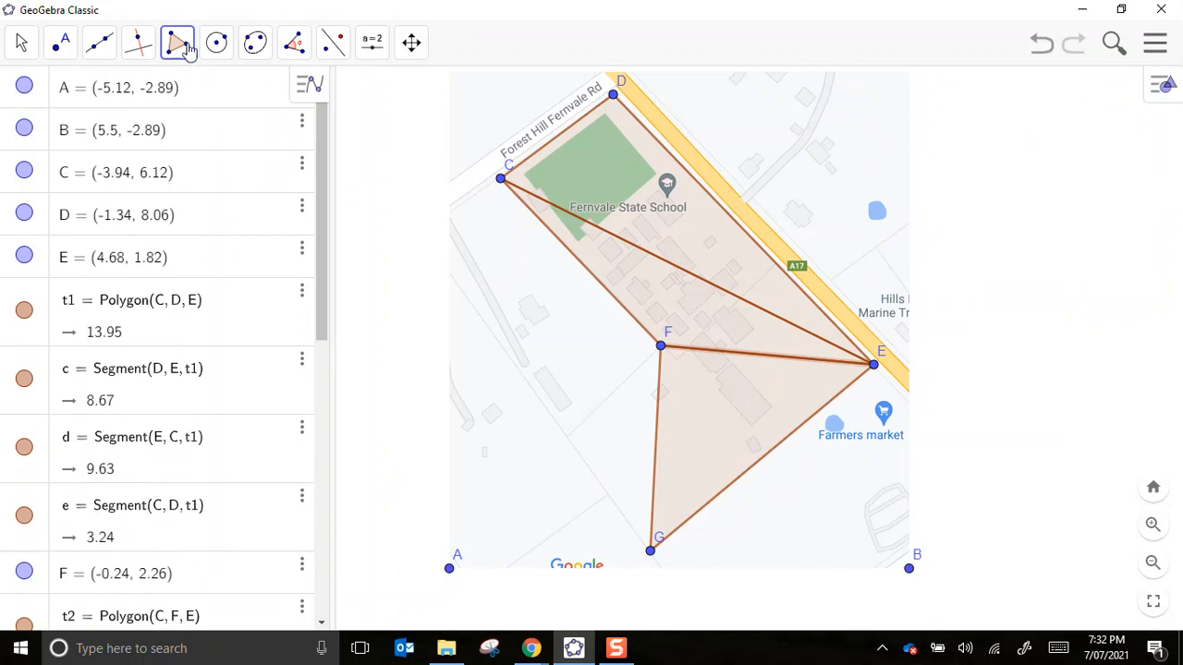
# Step: Draw a fourth triangular polygon from G through a new corner at about (-2.4, 0.2) to F, sharing side FG
pyautogui.click(651, 551)
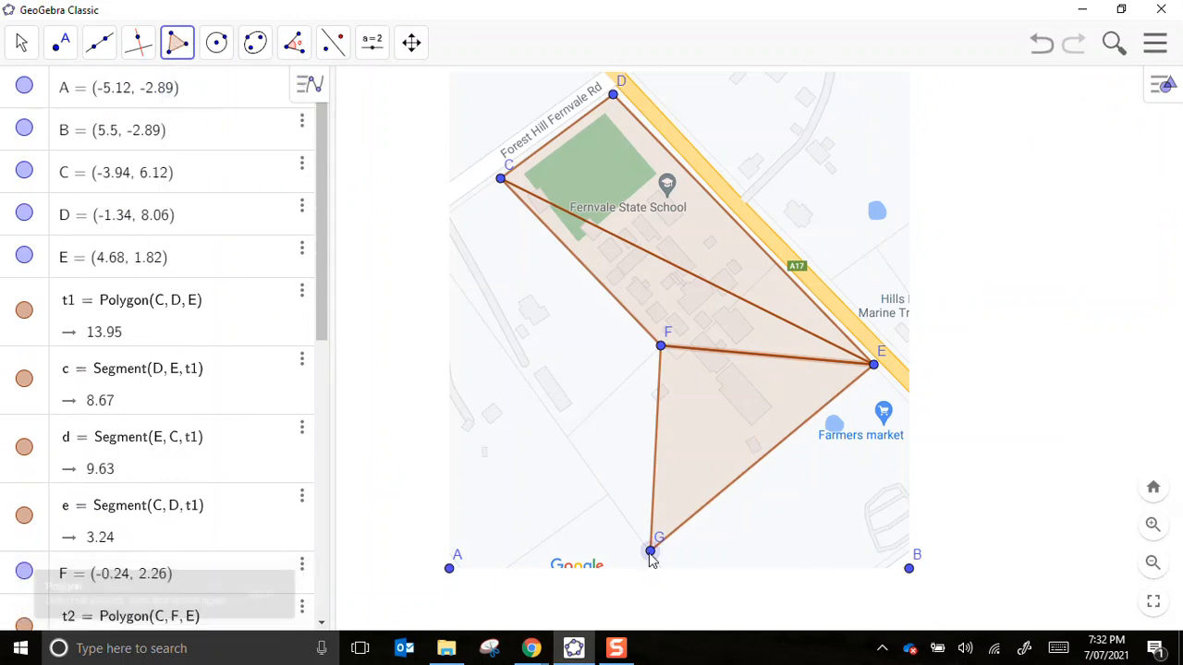
pyautogui.click(567, 437)
pyautogui.click(660, 347)
pyautogui.click(651, 552)
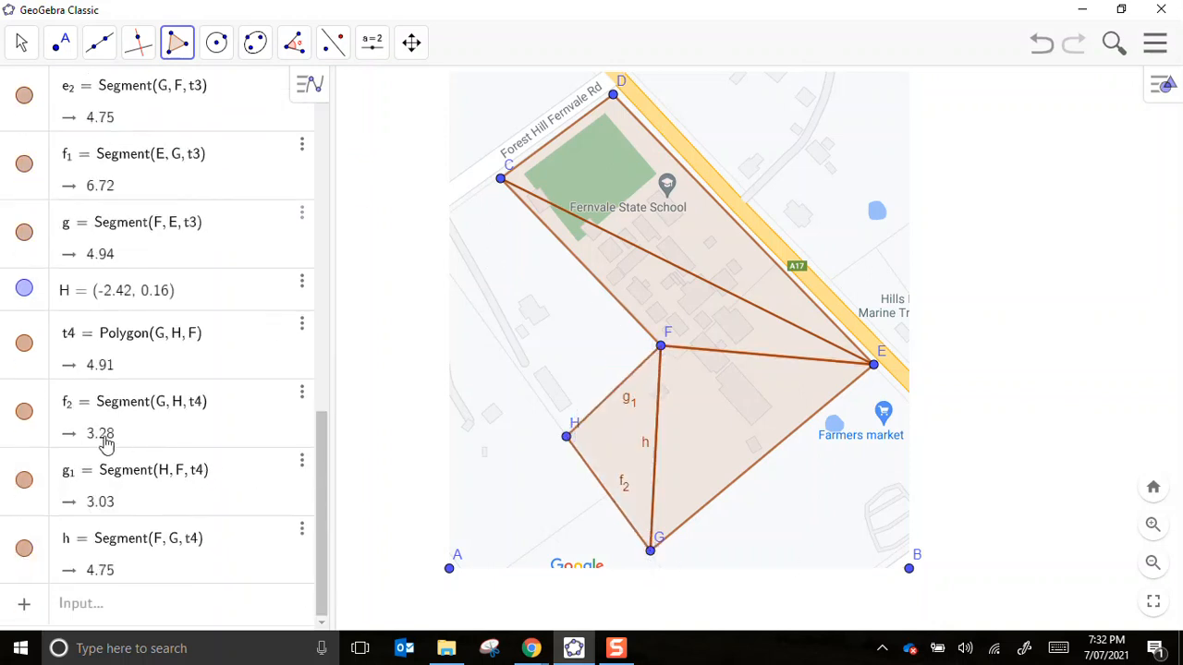
# Step: Hide the labels of the fourth triangle's sides GH, HF and FG, and close the object settings
pyautogui.click(302, 403)
pyautogui.click(329, 477)
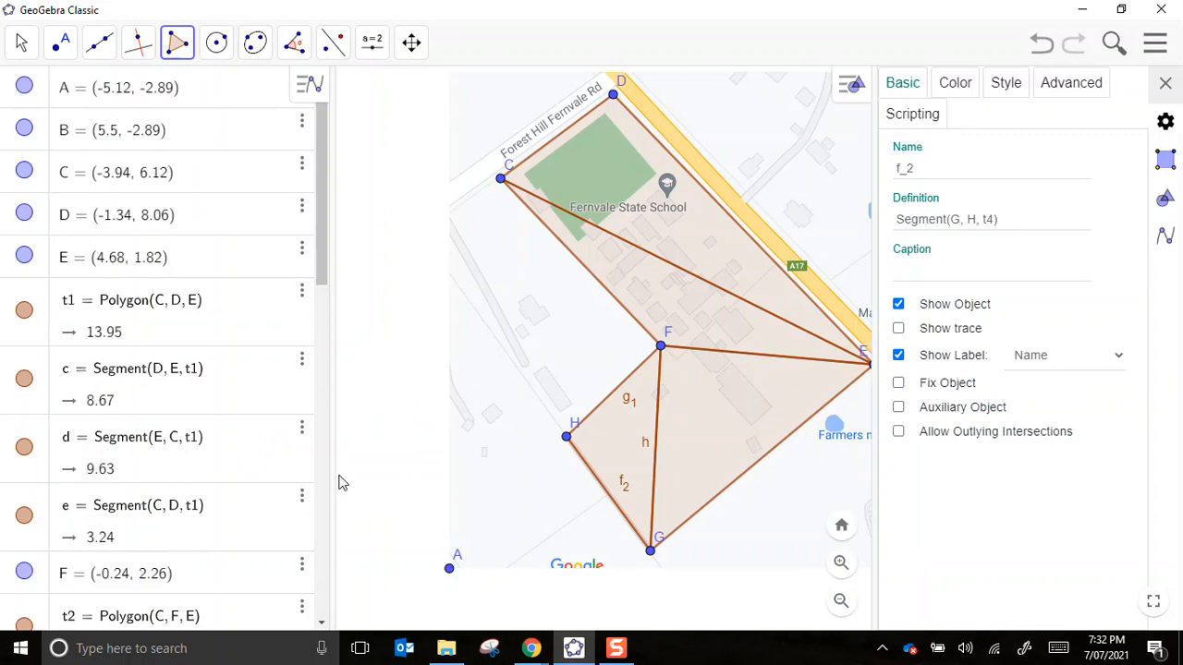
pyautogui.click(898, 356)
pyautogui.scroll(-15, 153, 530)
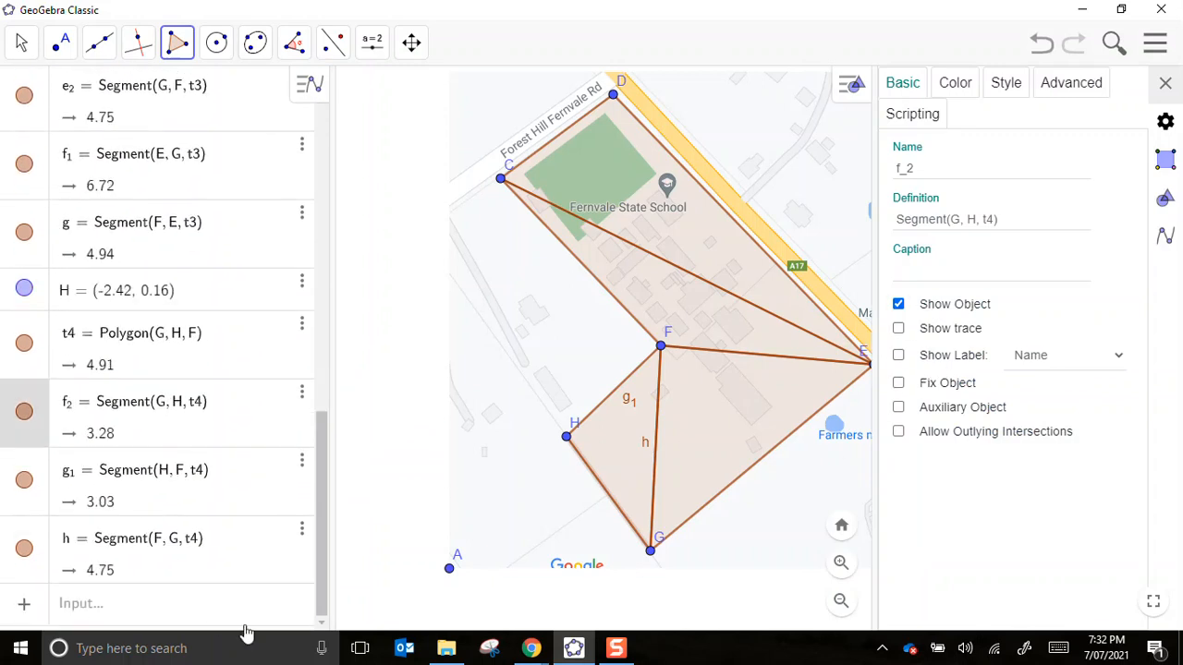
pyautogui.click(115, 474)
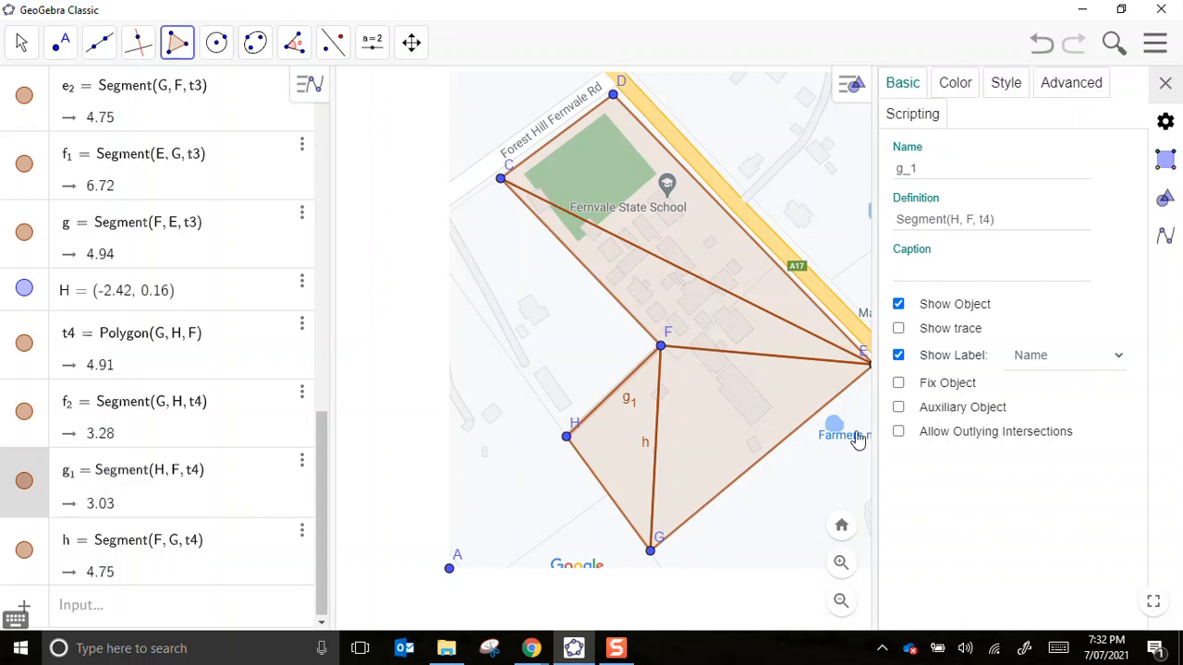
pyautogui.click(898, 357)
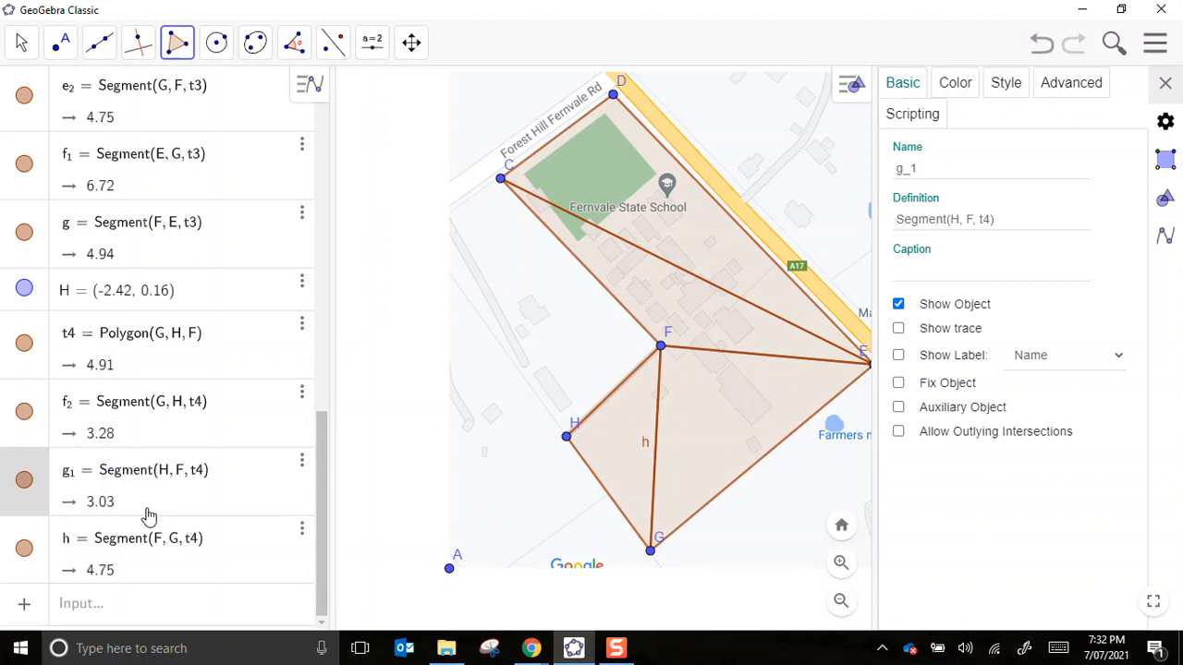
pyautogui.click(130, 559)
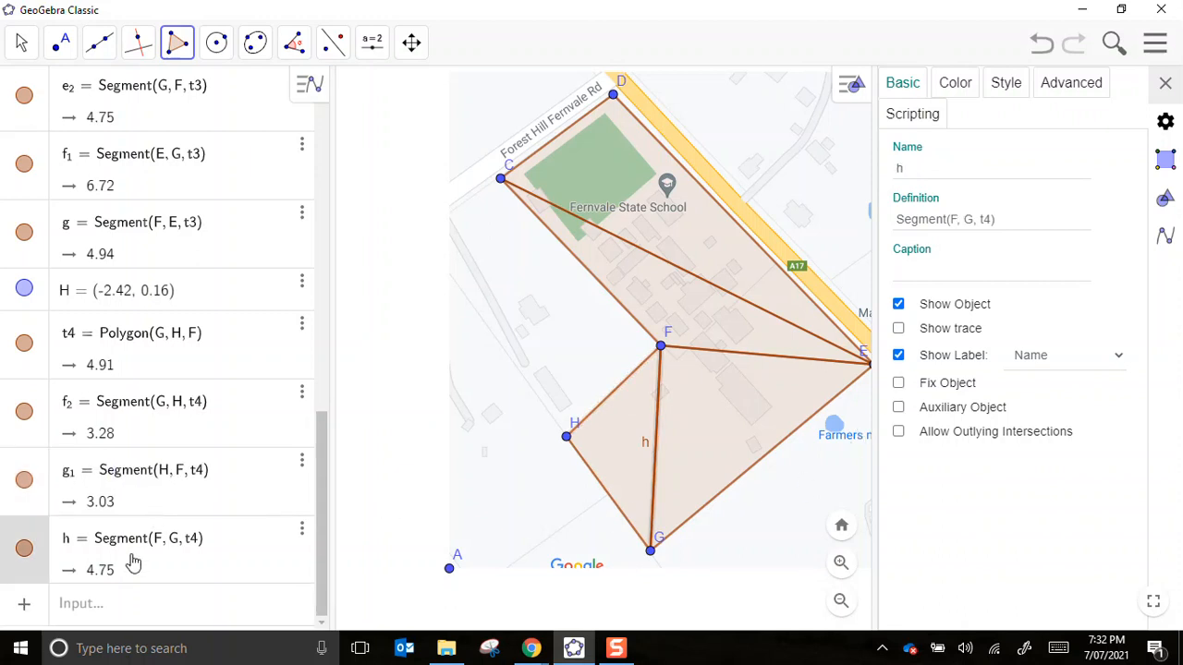
pyautogui.click(898, 357)
pyautogui.click(1165, 83)
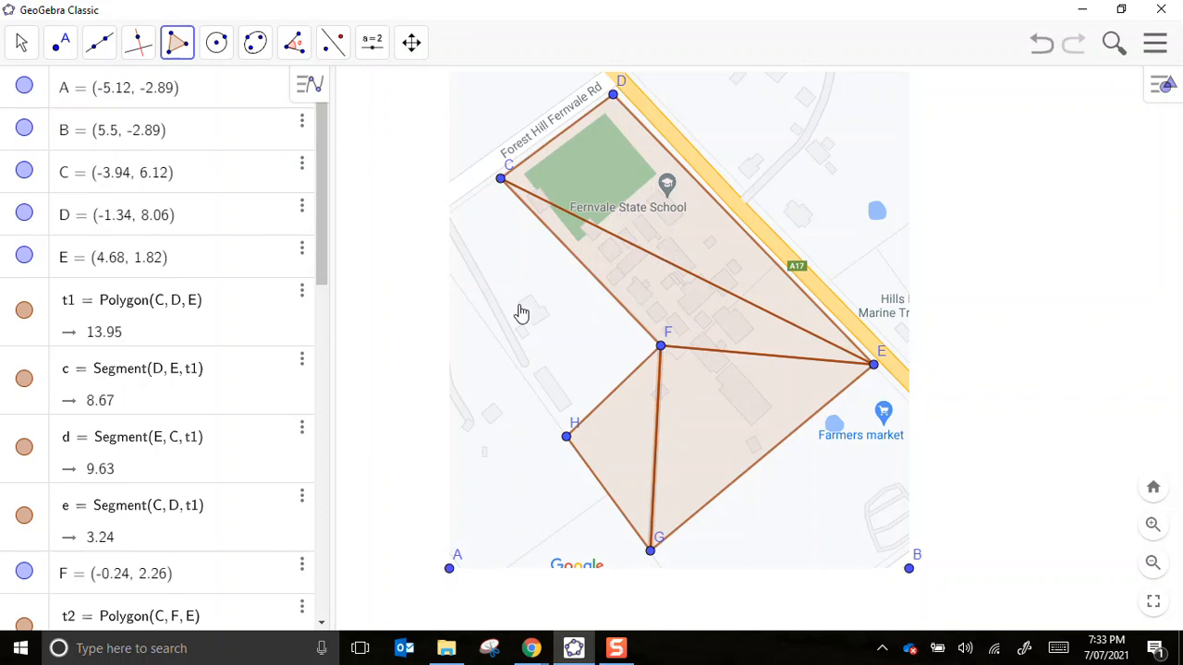
# Step: Switch to the Move tool and select triangle CDE on the map
pyautogui.click(23, 44)
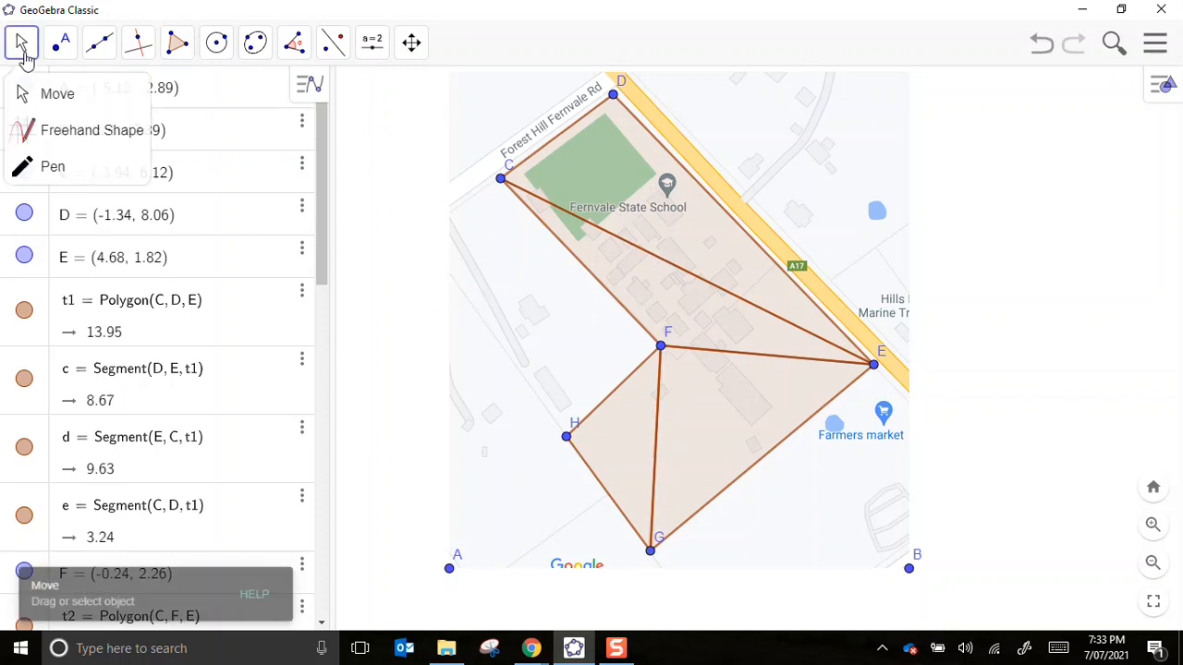
pyautogui.click(32, 91)
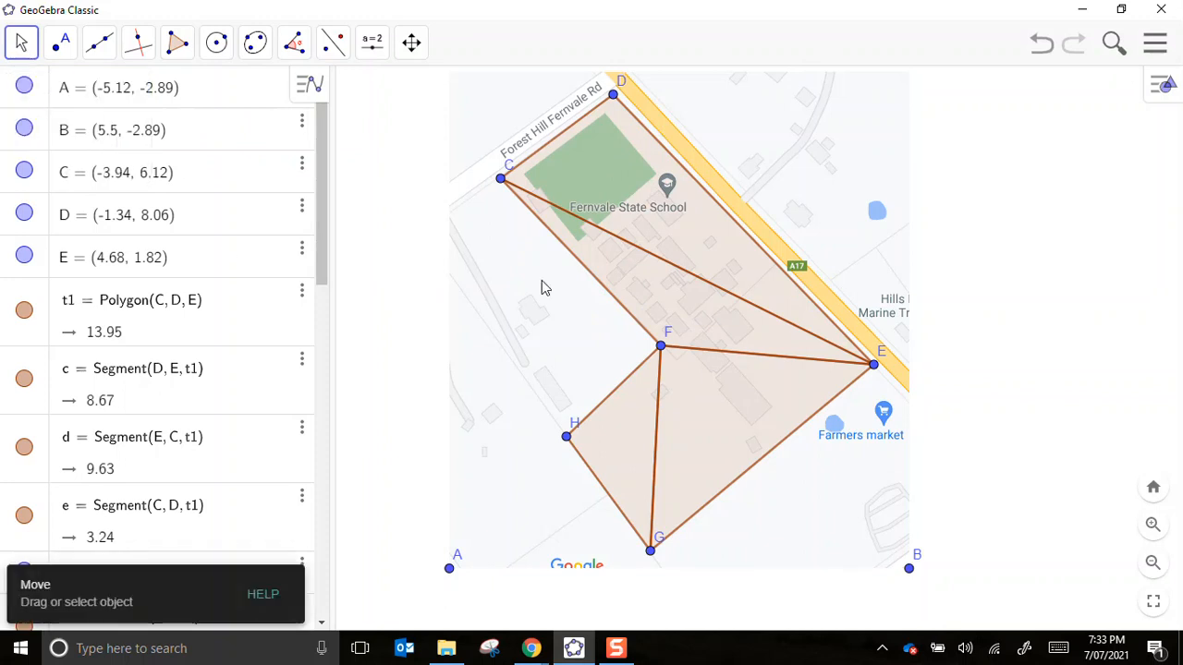
pyautogui.rightClick(625, 178)
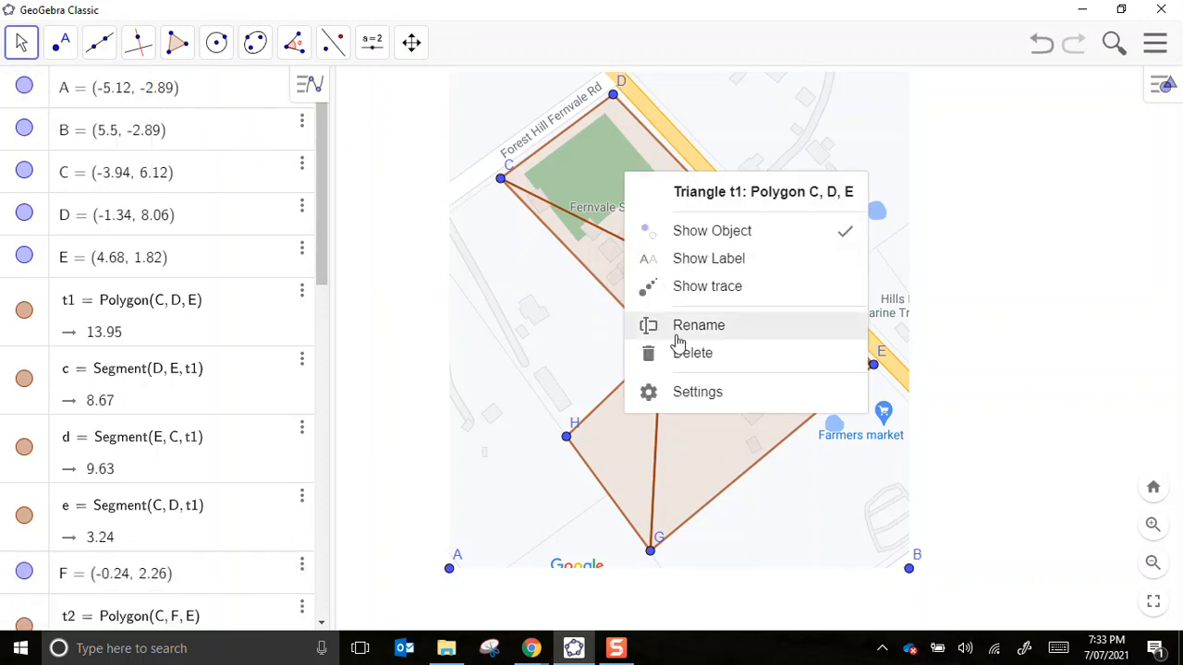
pyautogui.click(689, 393)
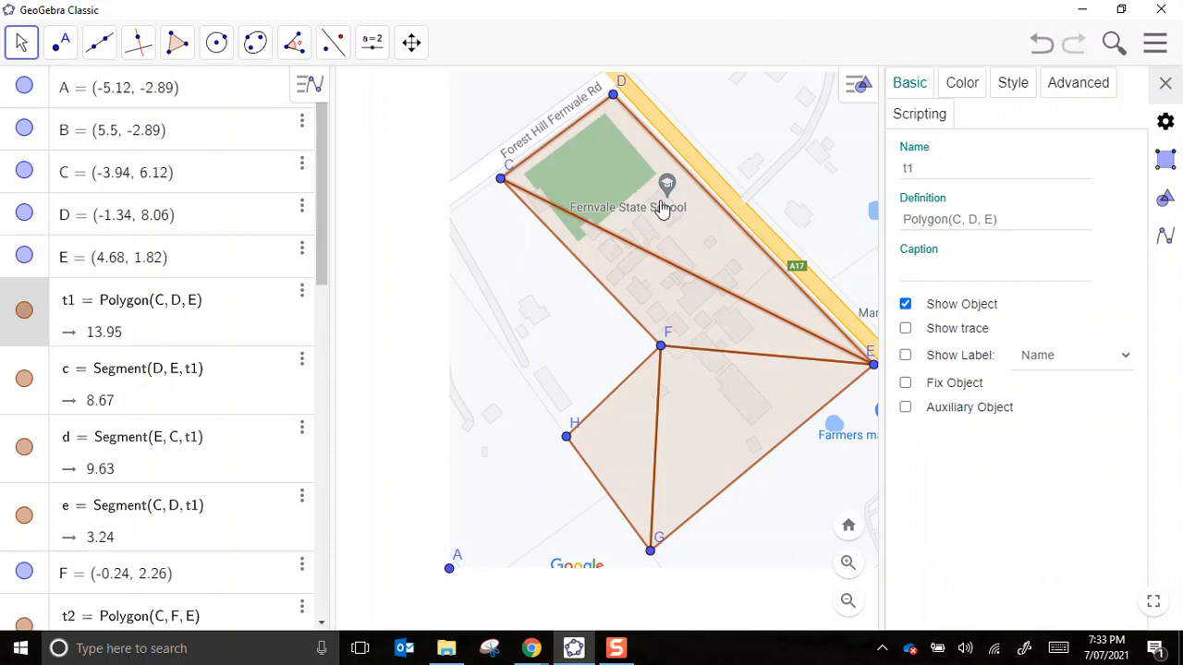
pyautogui.click(949, 92)
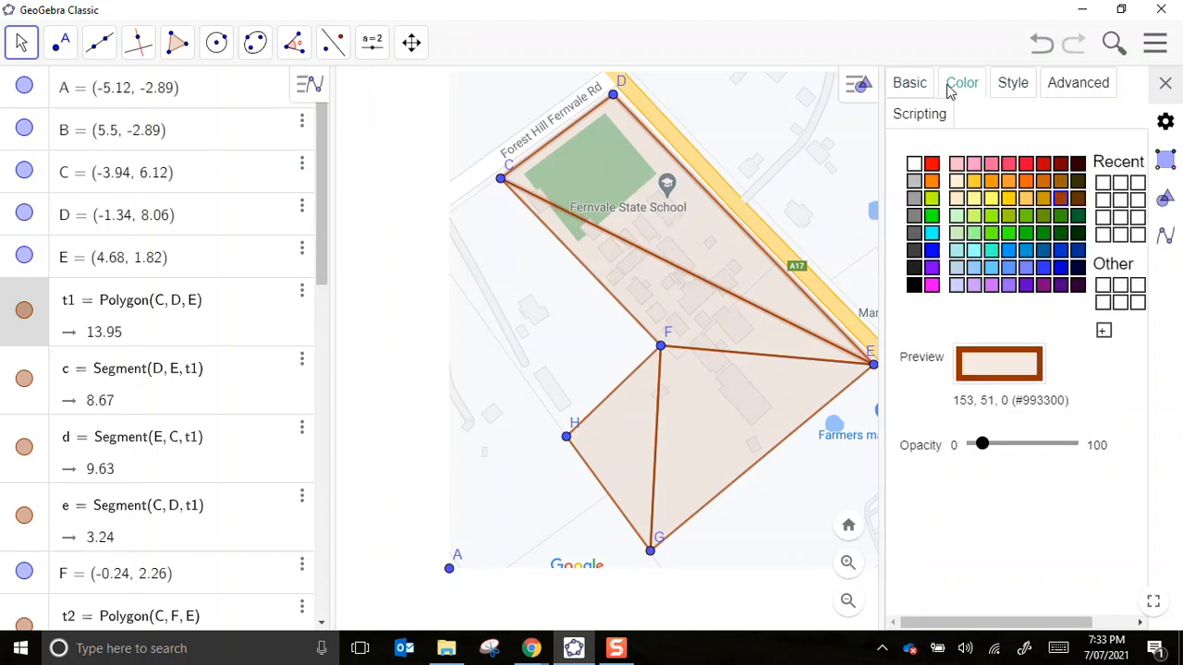
pyautogui.click(1166, 85)
# Step: Change the colour of triangle CDE to green
pyautogui.click(1169, 91)
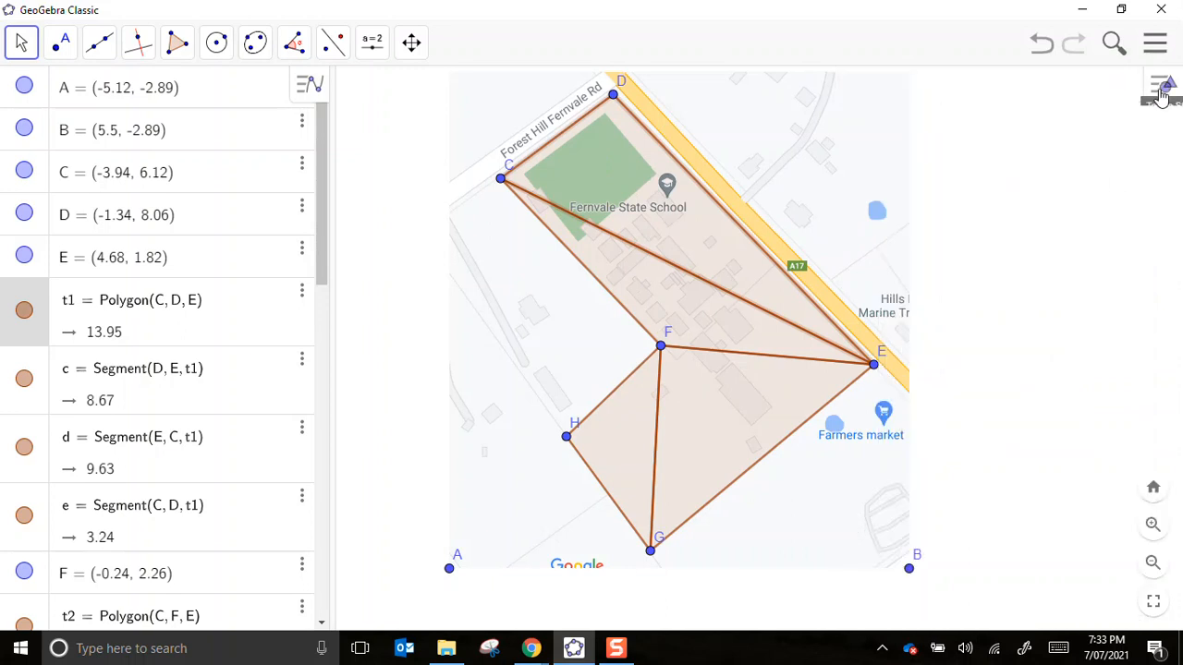
pyautogui.click(965, 93)
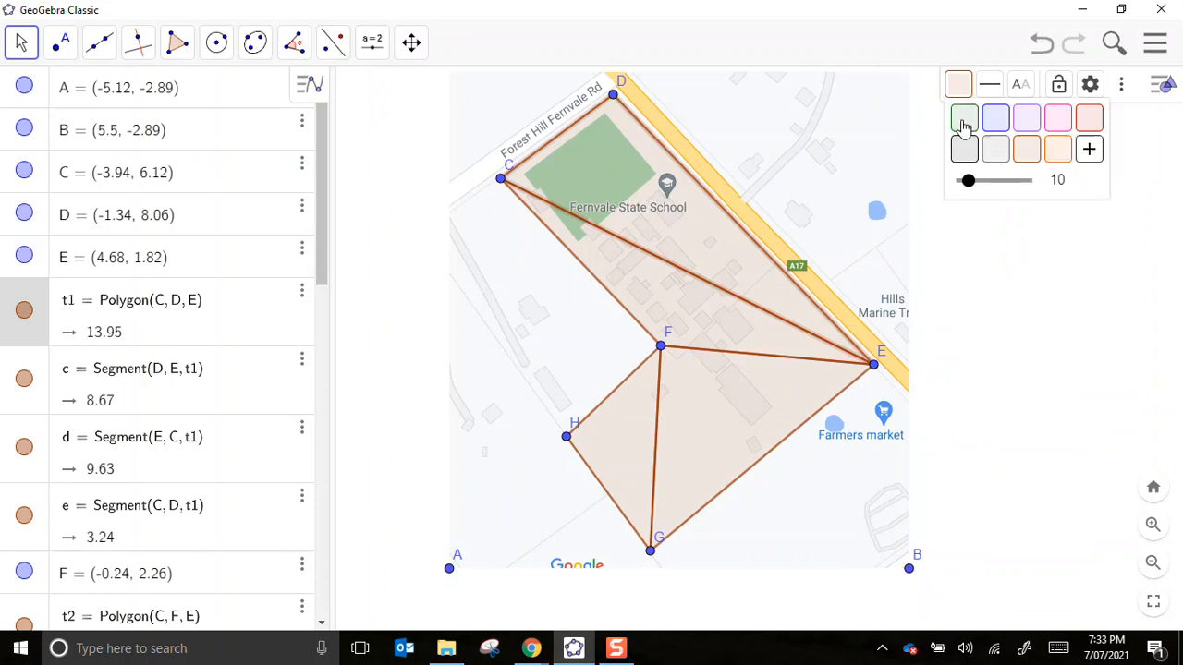
pyautogui.click(965, 124)
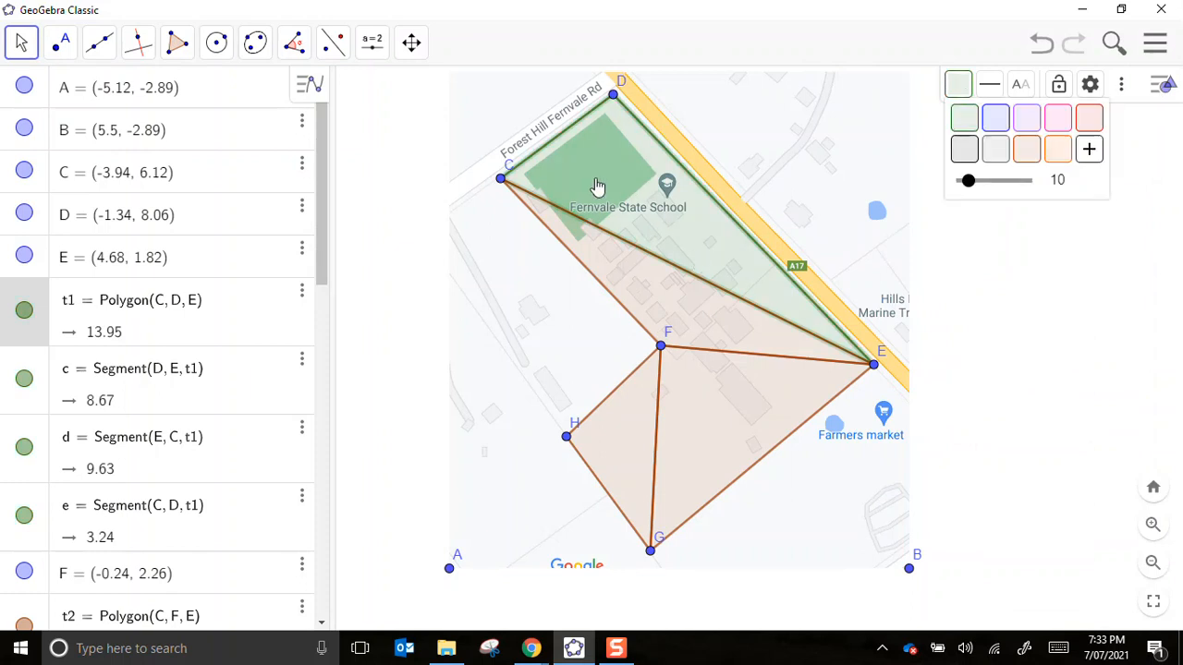
# Step: Change the colour of triangle CFE to blue
pyautogui.click(680, 308)
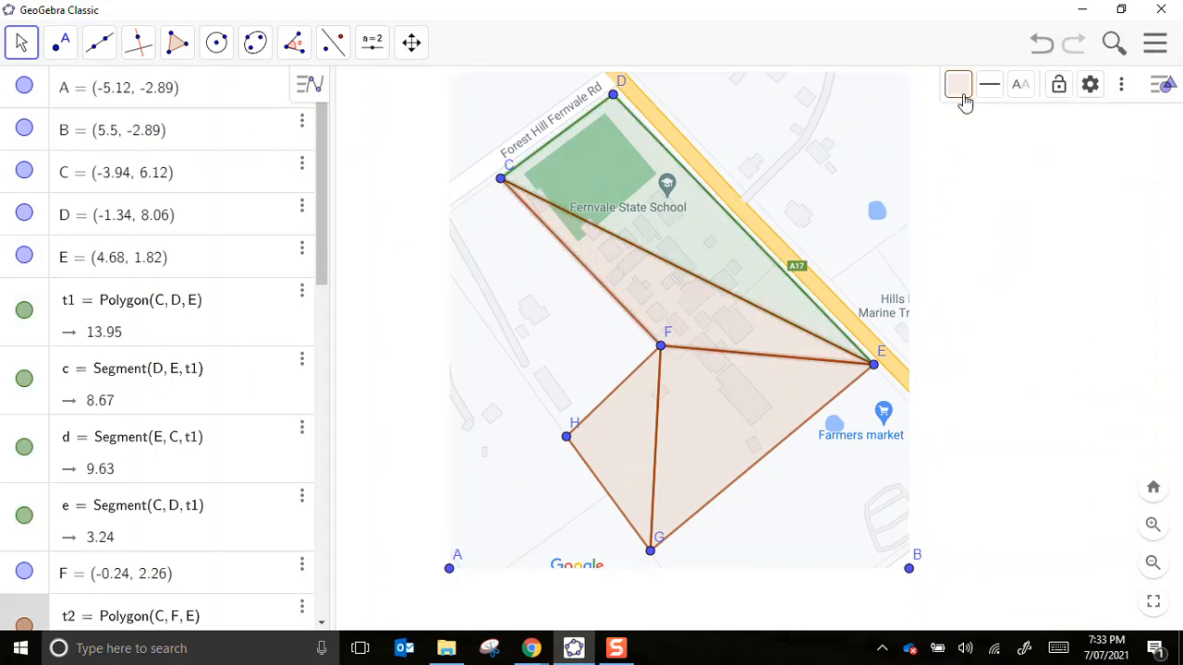
pyautogui.click(962, 98)
pyautogui.click(1002, 120)
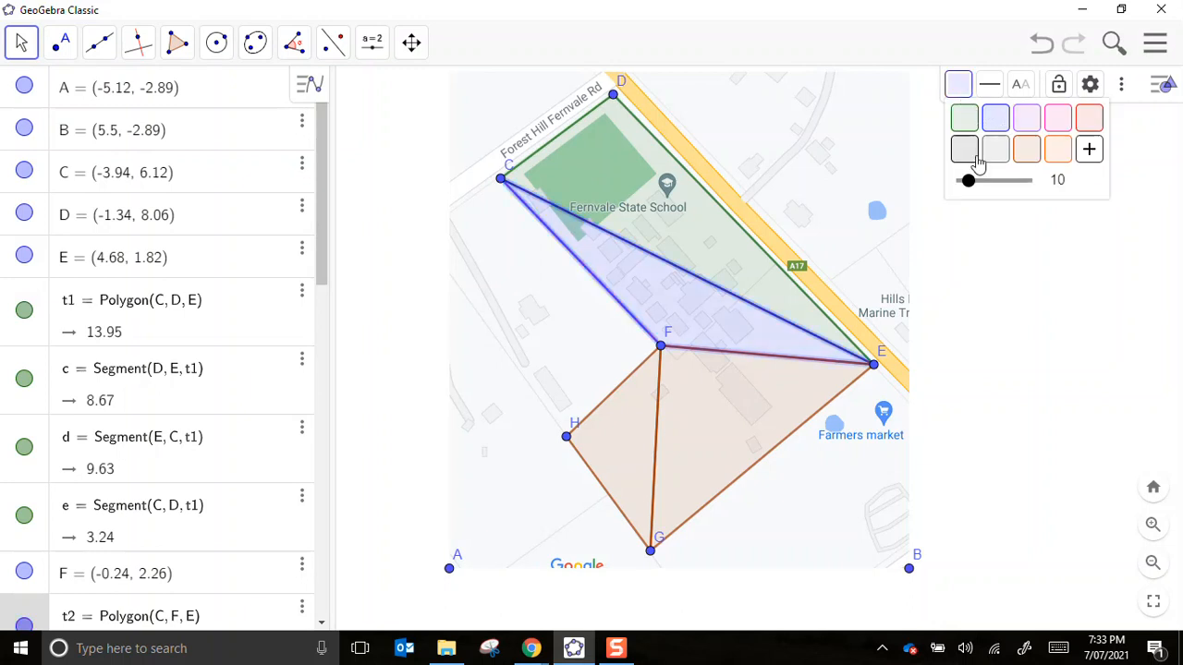
# Step: Change the colour of triangle FGH to black and clear the selection, leaving triangle EFG brown
pyautogui.click(713, 418)
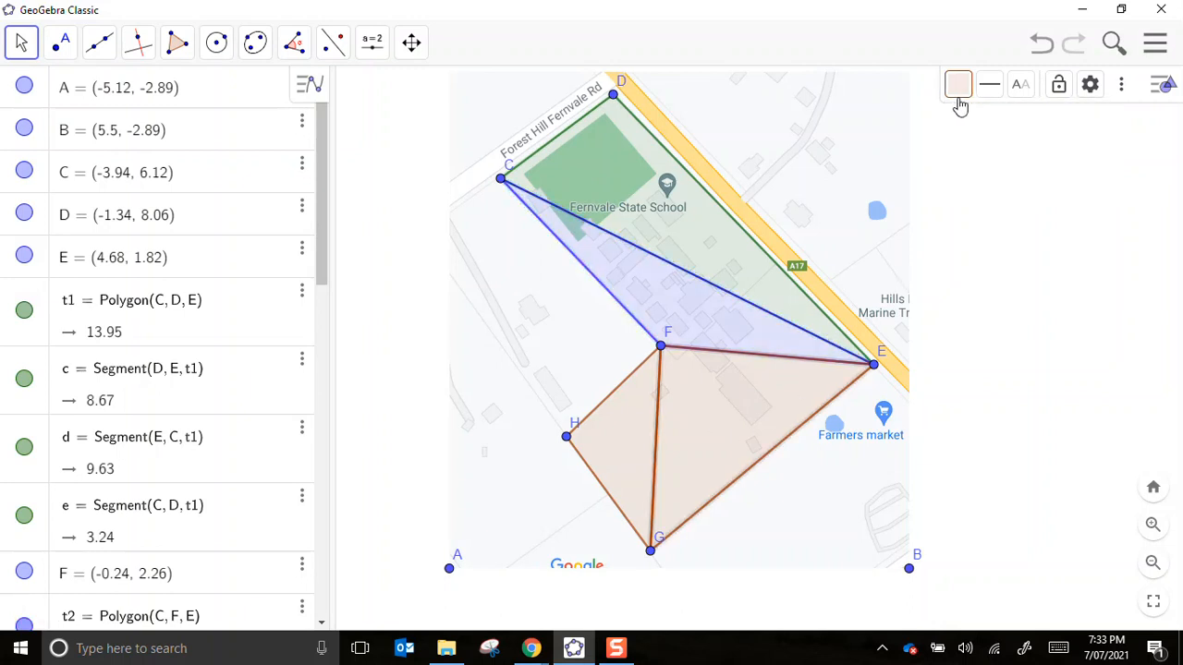
pyautogui.click(628, 433)
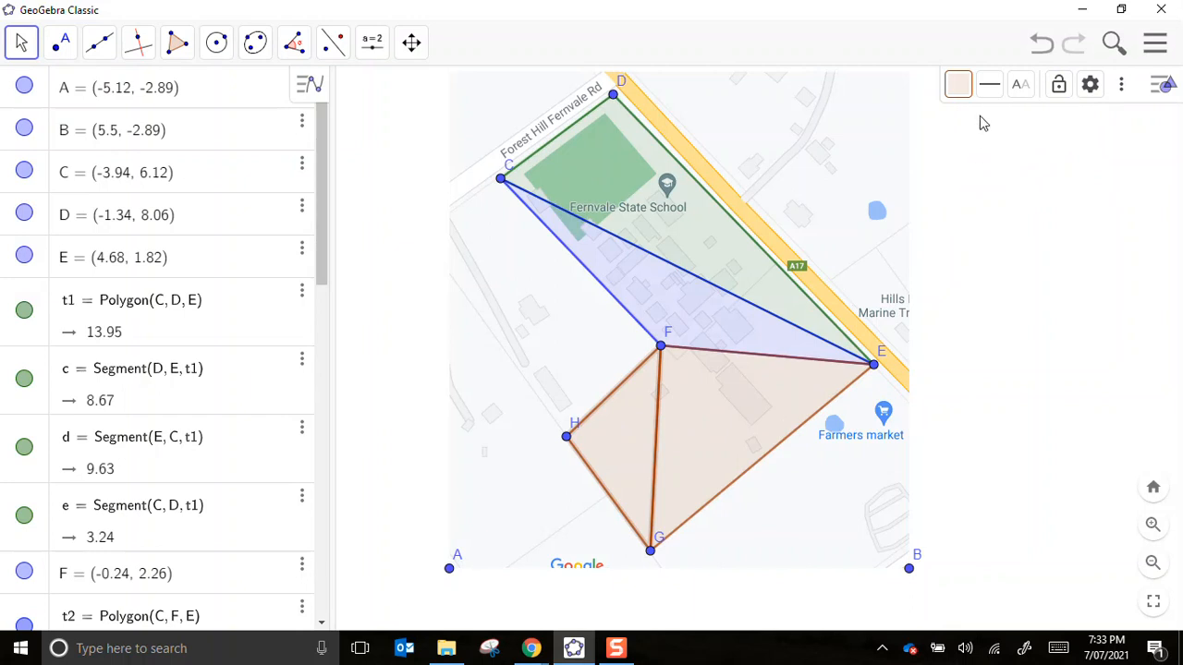
pyautogui.click(960, 89)
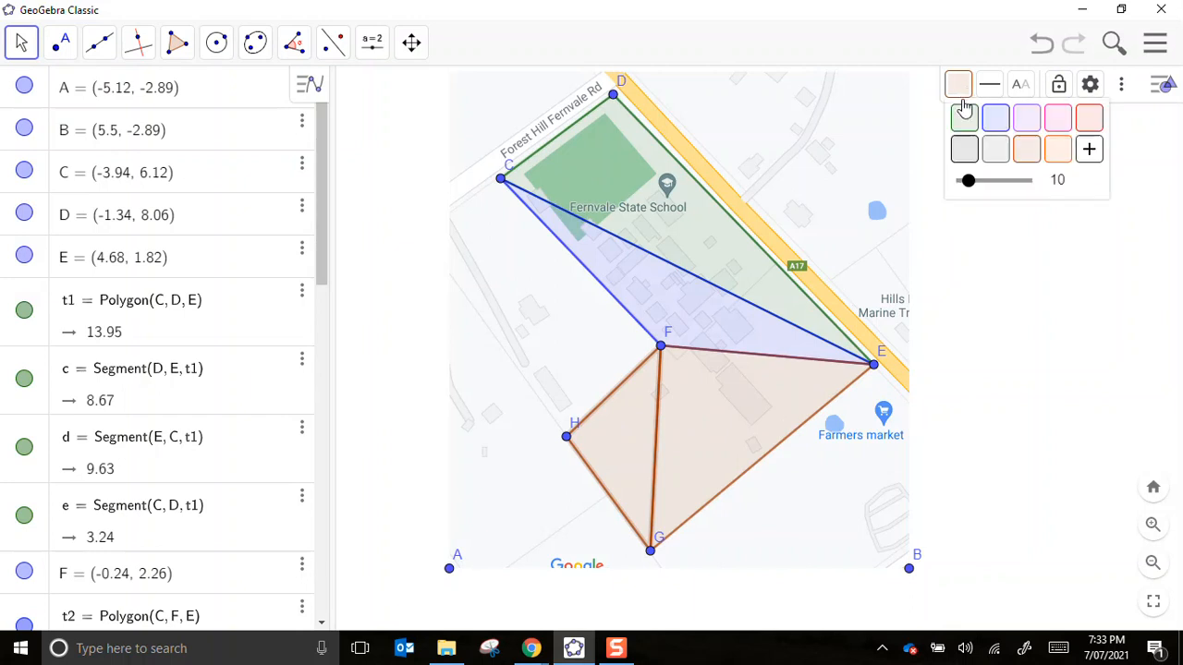
pyautogui.click(1063, 153)
pyautogui.click(1029, 153)
pyautogui.click(1090, 126)
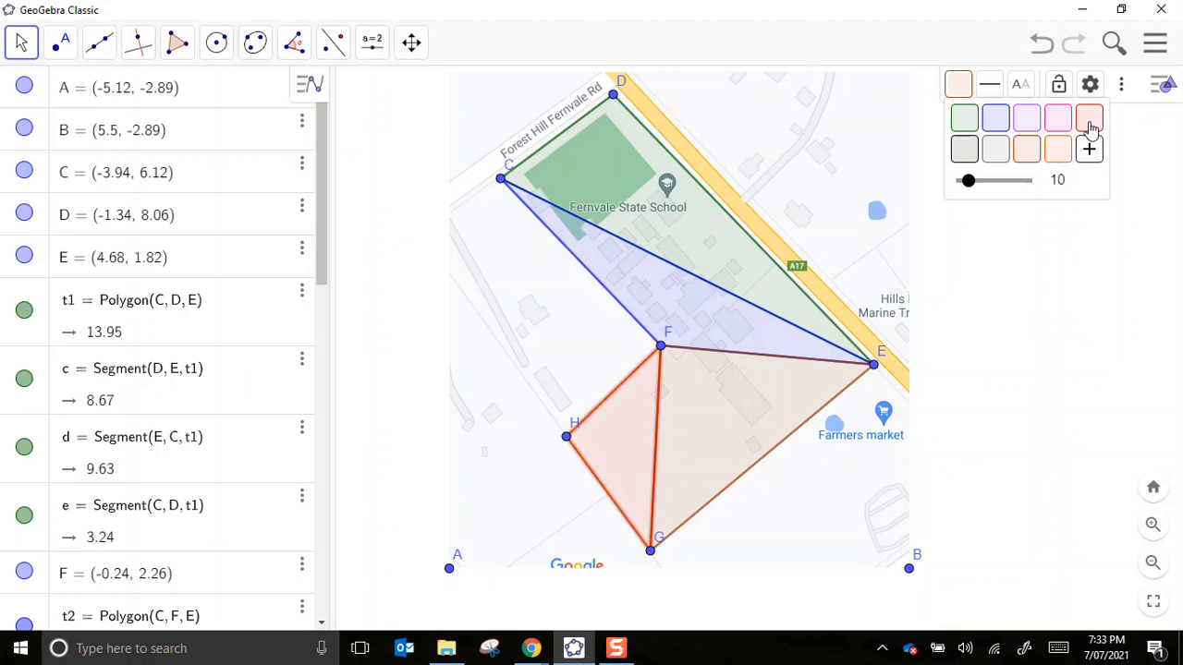
pyautogui.click(966, 151)
pyautogui.click(1048, 352)
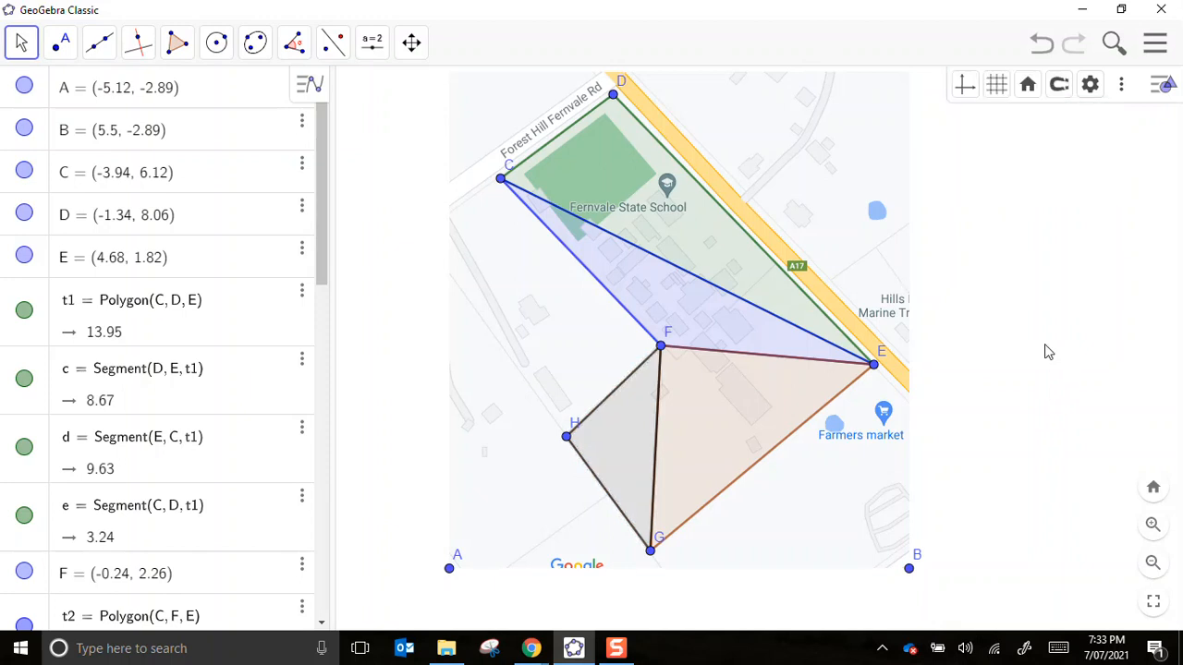
# Step: Collapse the graphics style options and hide the map's corner points A and B
pyautogui.click(1167, 88)
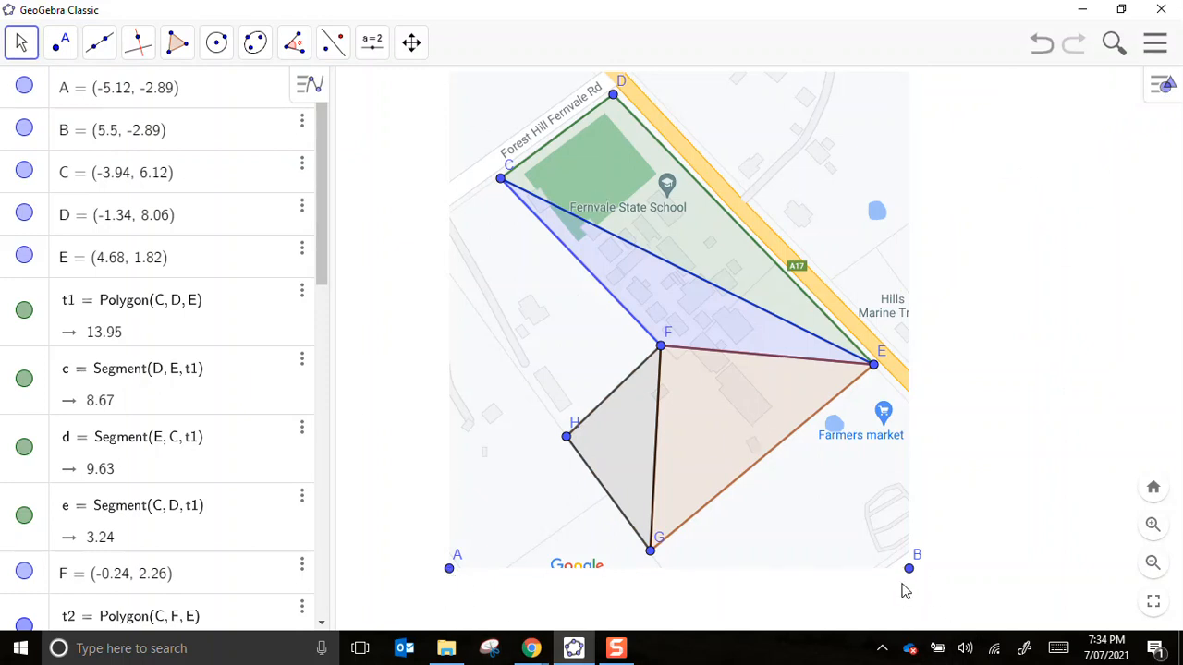
pyautogui.click(24, 86)
pyautogui.click(25, 130)
# Step: Switch to Snipping Tool and capture a new rectangular snip of the whole map with its four coloured triangles
pyautogui.click(490, 648)
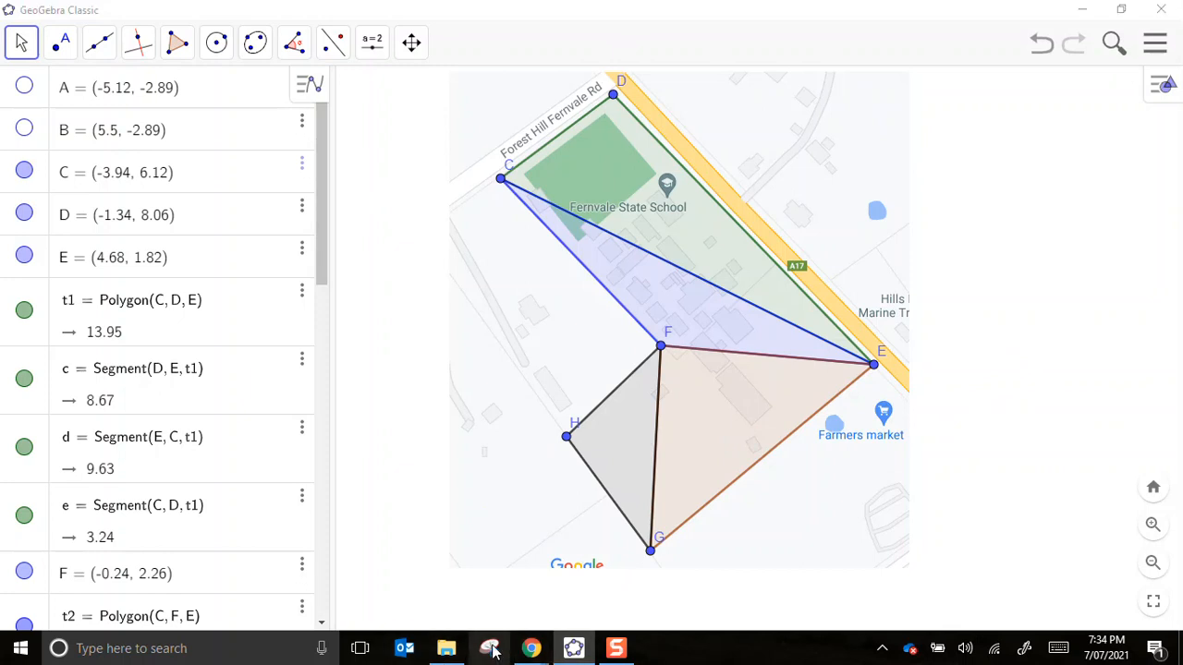
pyautogui.click(93, 158)
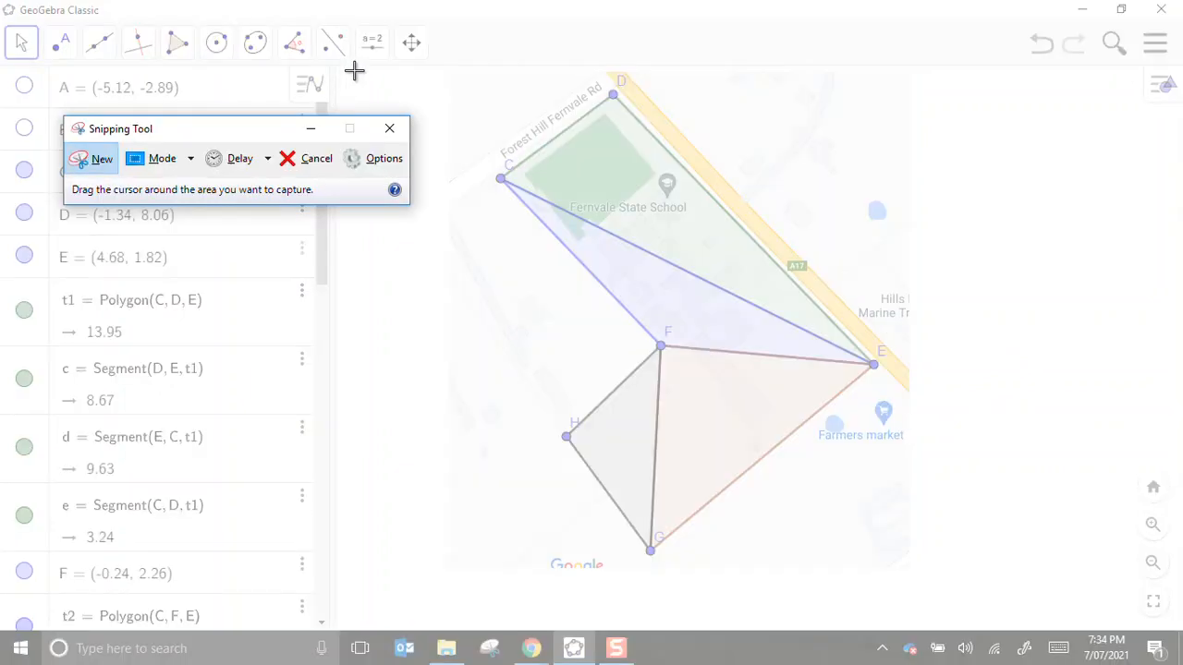
pyautogui.moveTo(443, 65); pyautogui.dragTo(911, 574)
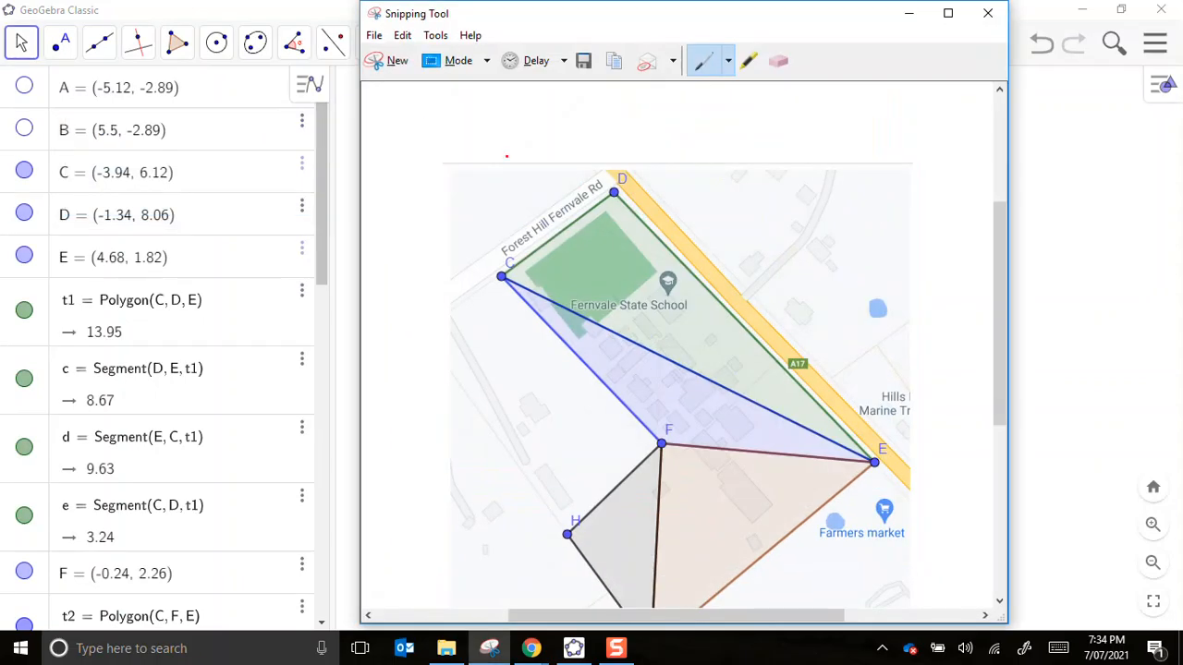
# Step: Save the snip as a PNG named Triangles in the OneDrive folder 10 Pre General and close Snipping Tool
pyautogui.click(583, 61)
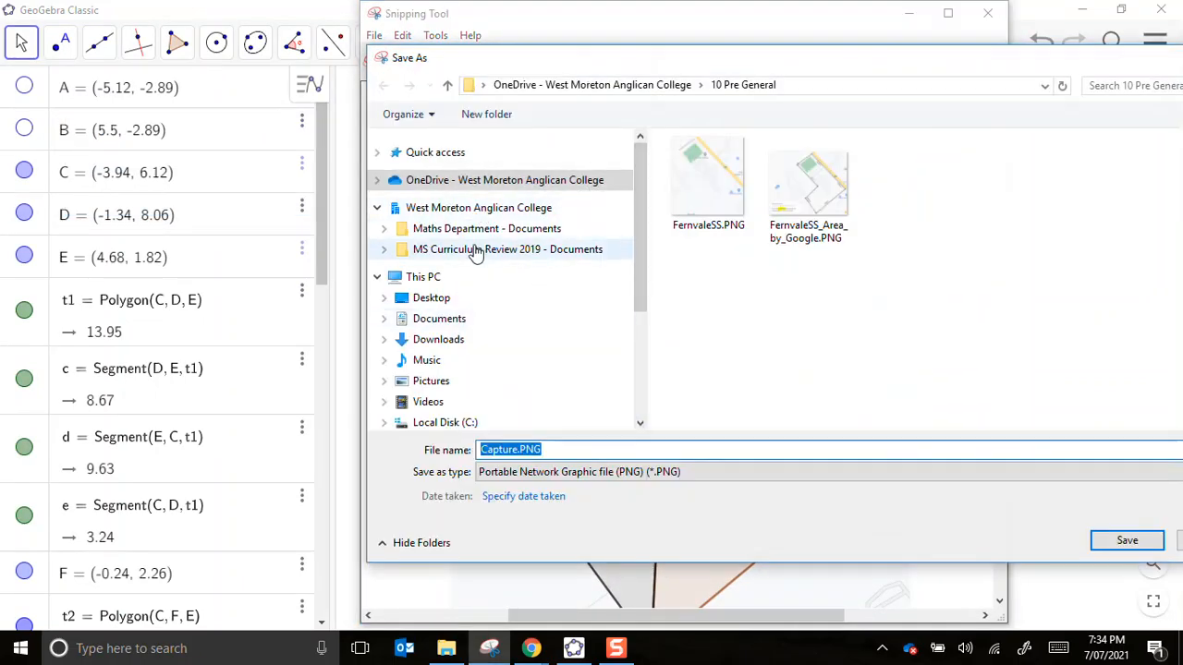
pyautogui.click(488, 181)
pyautogui.doubleClick(712, 166)
pyautogui.click(586, 450)
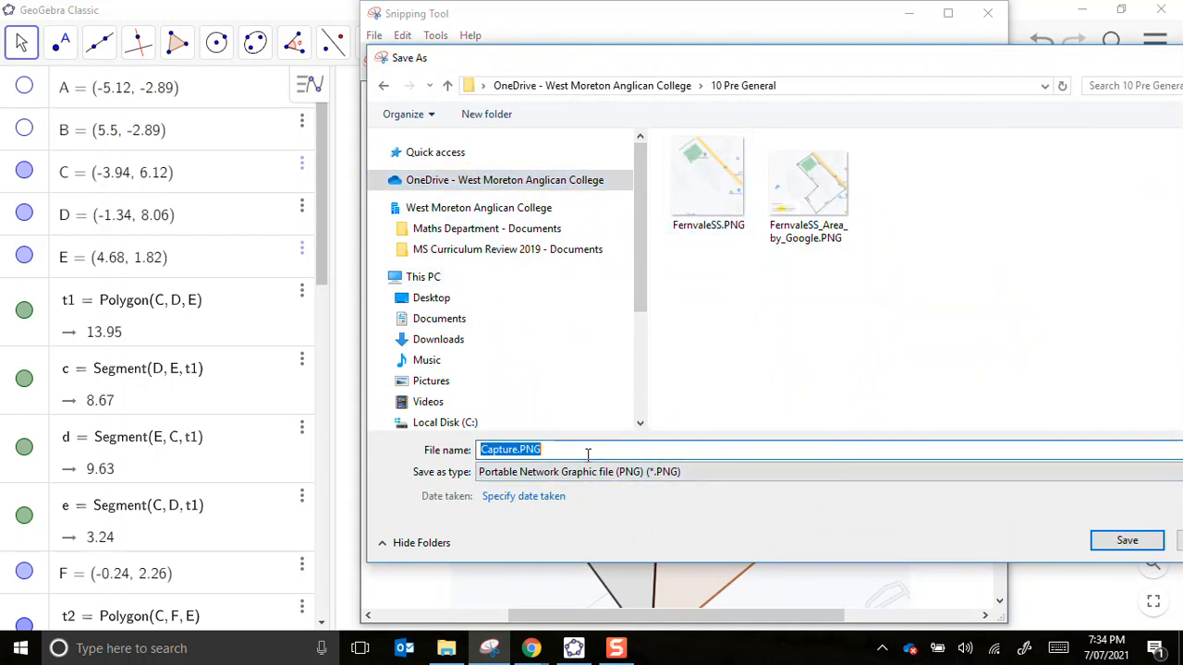
pyautogui.write('Triangles')
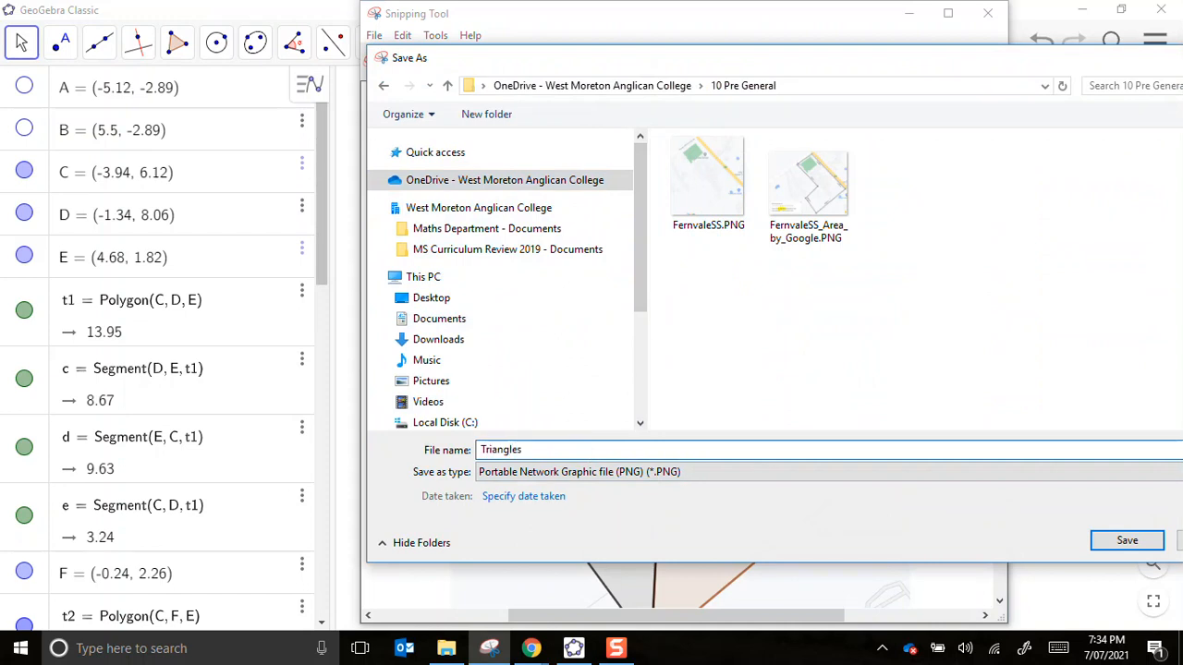
pyautogui.press('Return')
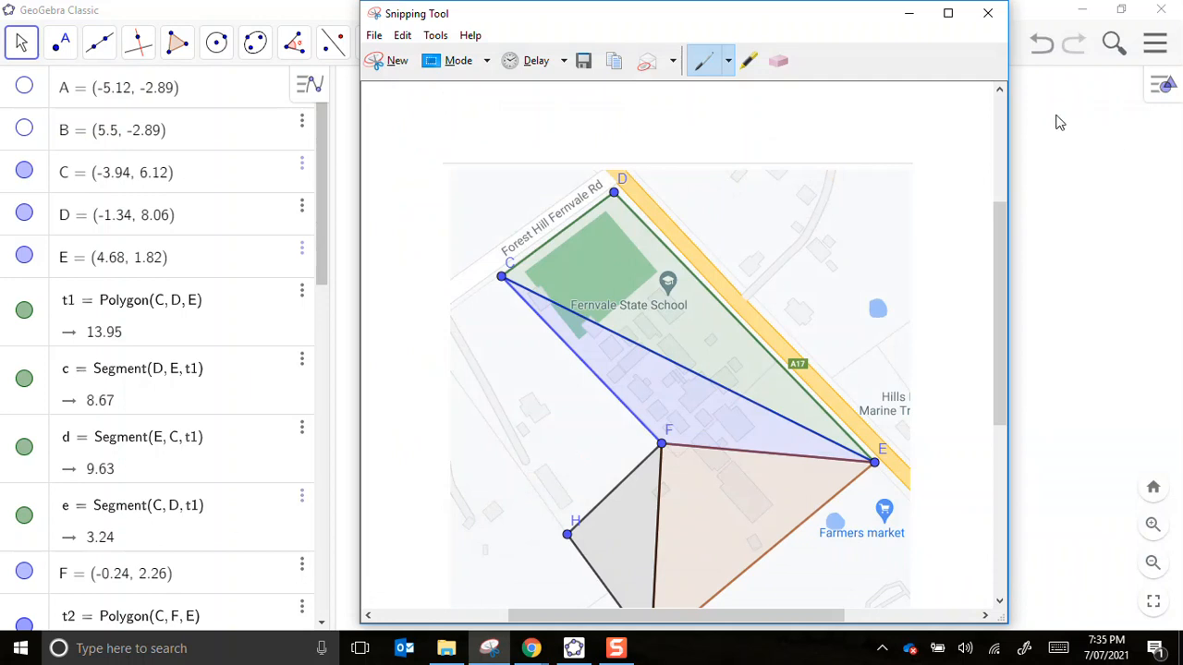
pyautogui.click(985, 16)
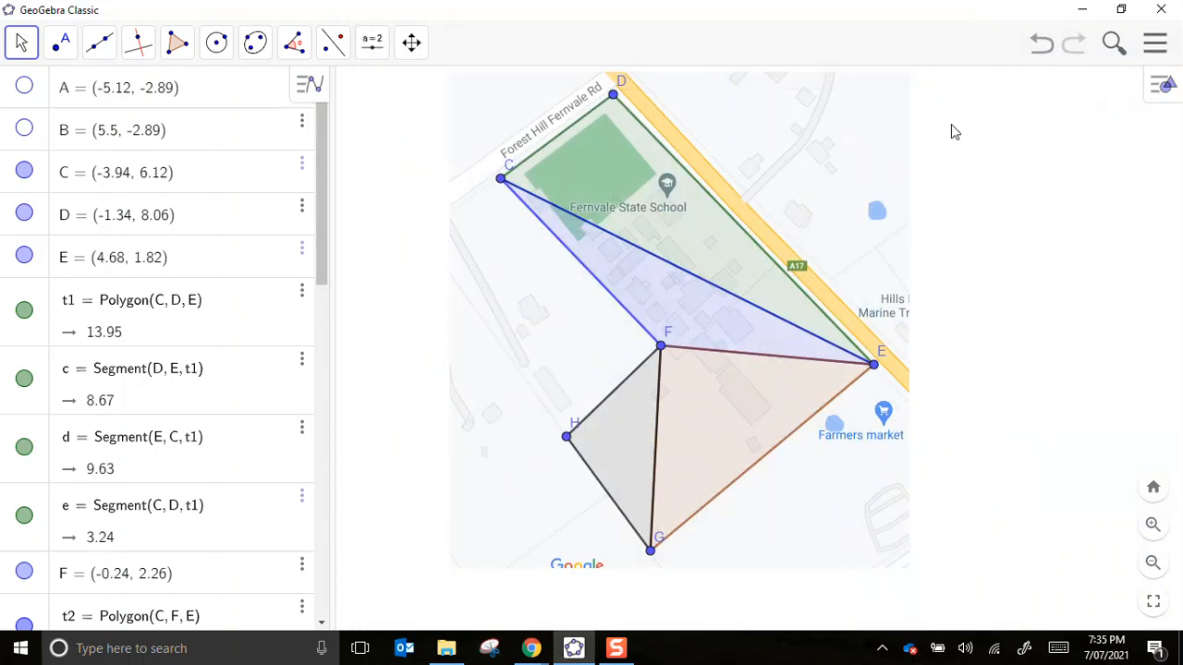